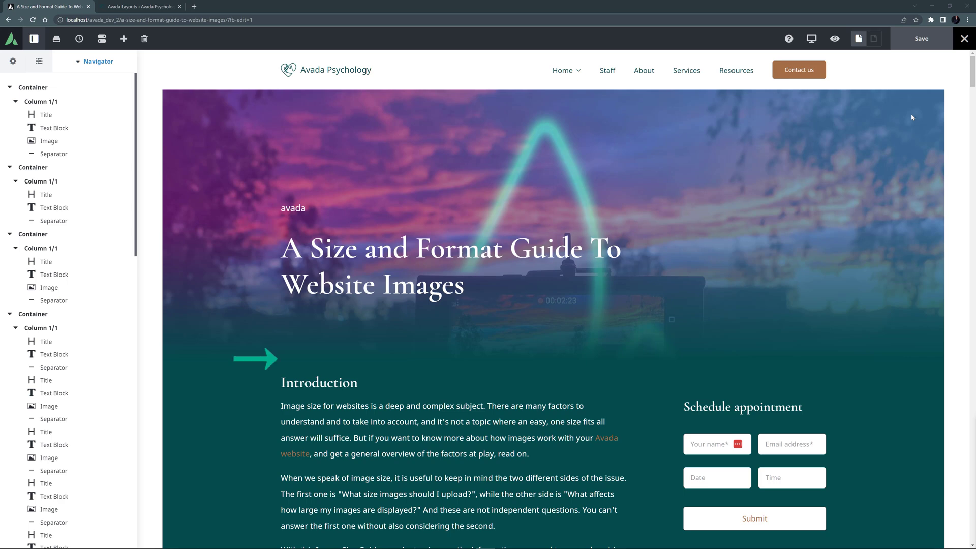
Add a Title element after the Introduction heading with the text 'Overview'
{"action": "scroll", "coordinate": [913, 117], "scroll_direction": "down", "scroll_amount": 4}
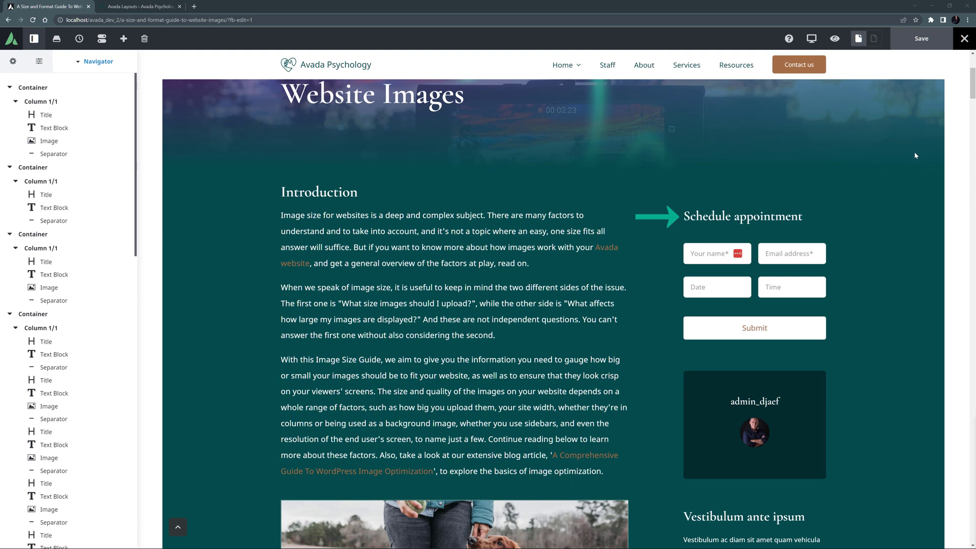
{"action": "scroll", "coordinate": [915, 155], "scroll_direction": "up", "scroll_amount": 4}
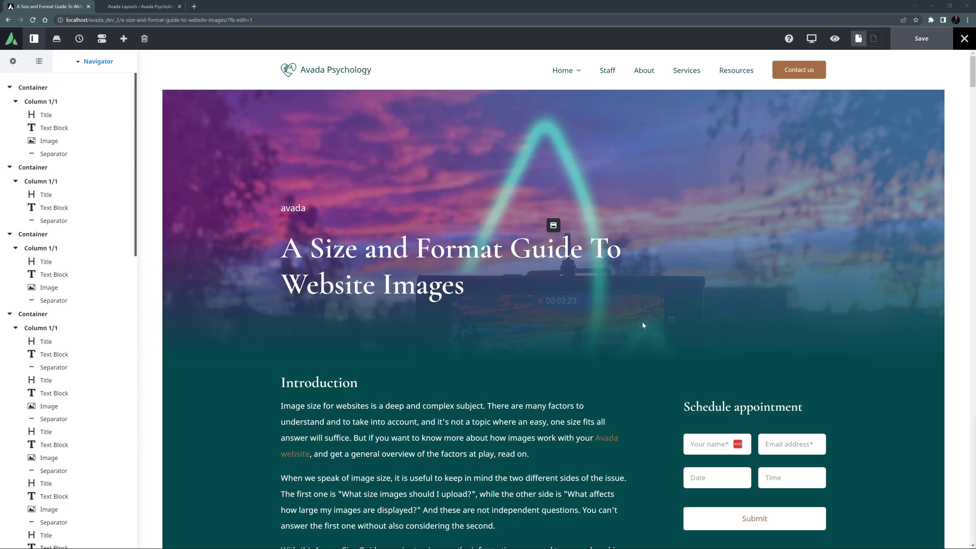
{"action": "left_click", "coordinate": [448, 384]}
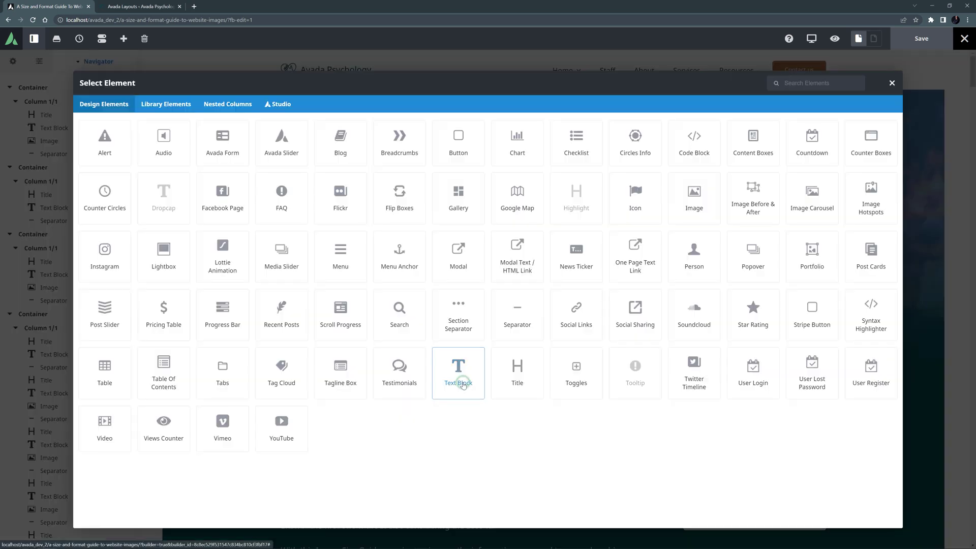
{"action": "left_click", "coordinate": [509, 381]}
{"action": "left_click", "coordinate": [28, 254]}
{"action": "type", "text": "Introduction"}
Make the Overview title an H2 in Color 1 and move it above Introduction
{"action": "left_click", "coordinate": [64, 105]}
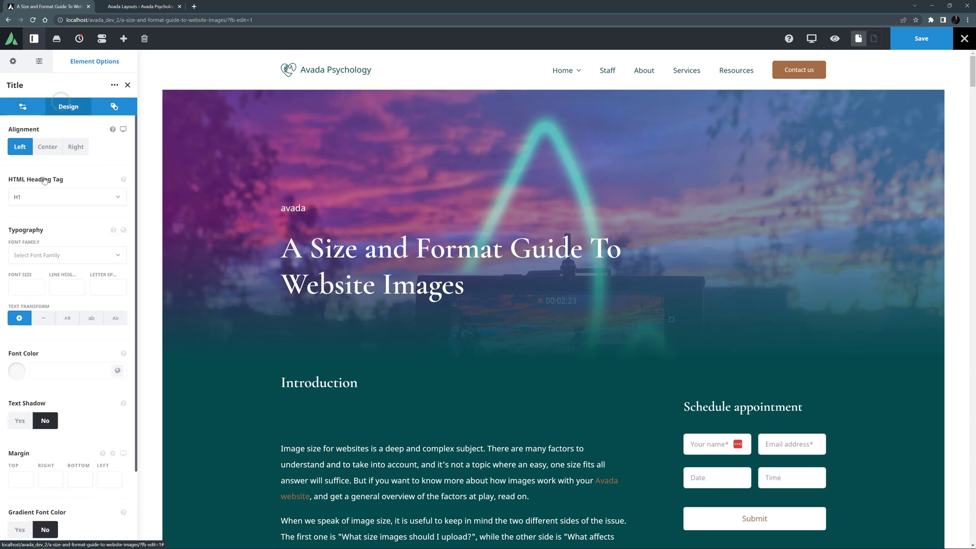
{"action": "left_click", "coordinate": [34, 198]}
{"action": "left_click", "coordinate": [27, 228]}
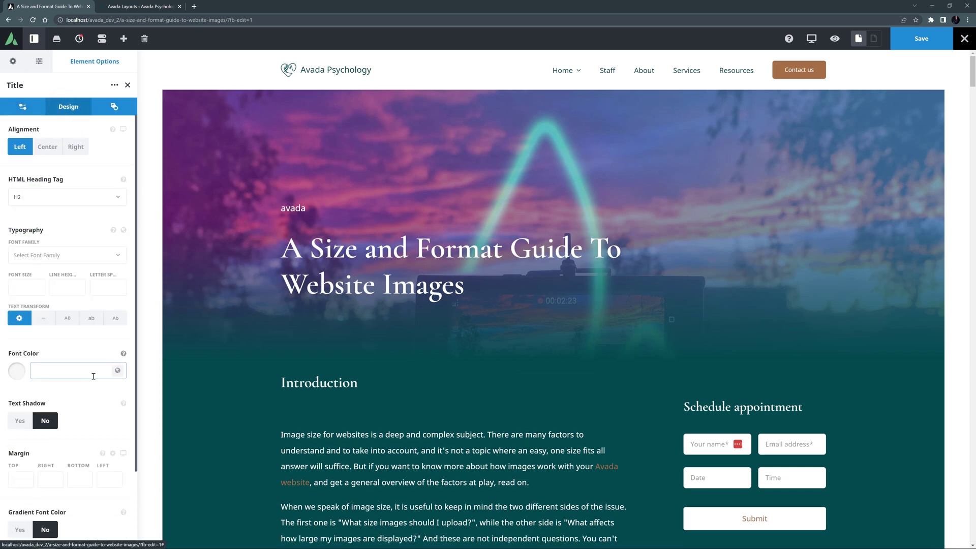
{"action": "left_click", "coordinate": [99, 376]}
{"action": "left_click", "coordinate": [19, 404]}
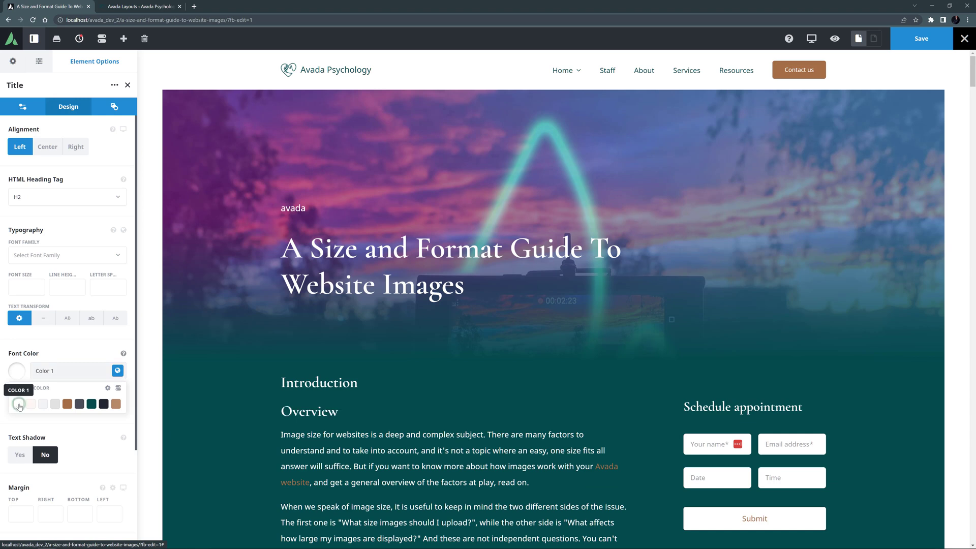
{"action": "mouse_move", "coordinate": [420, 411]}
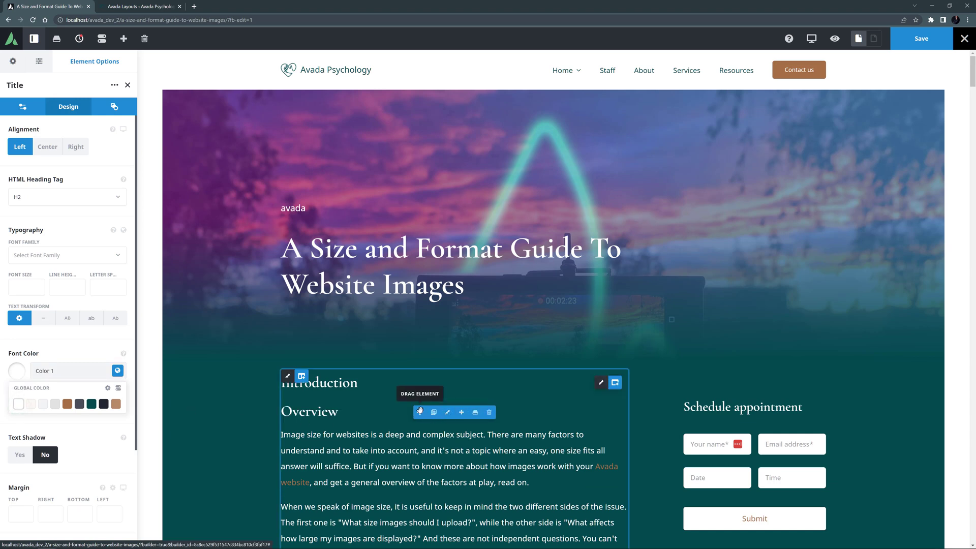
{"action": "left_click_drag", "start_coordinate": [420, 411], "coordinate": [422, 376]}
Insert a Table Of Contents below Overview and drop H4 and H3 from its accepted headings
{"action": "left_click", "coordinate": [461, 383]}
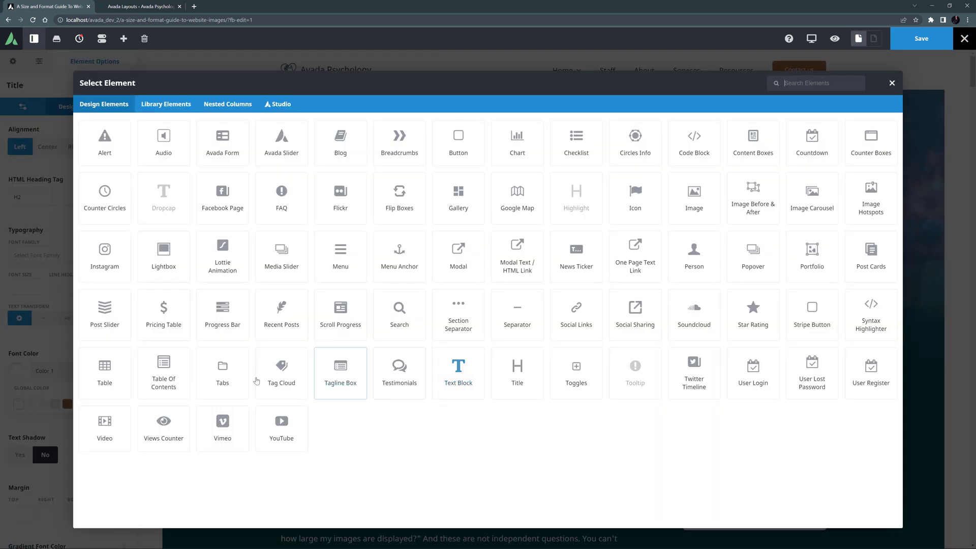
{"action": "left_click", "coordinate": [165, 373]}
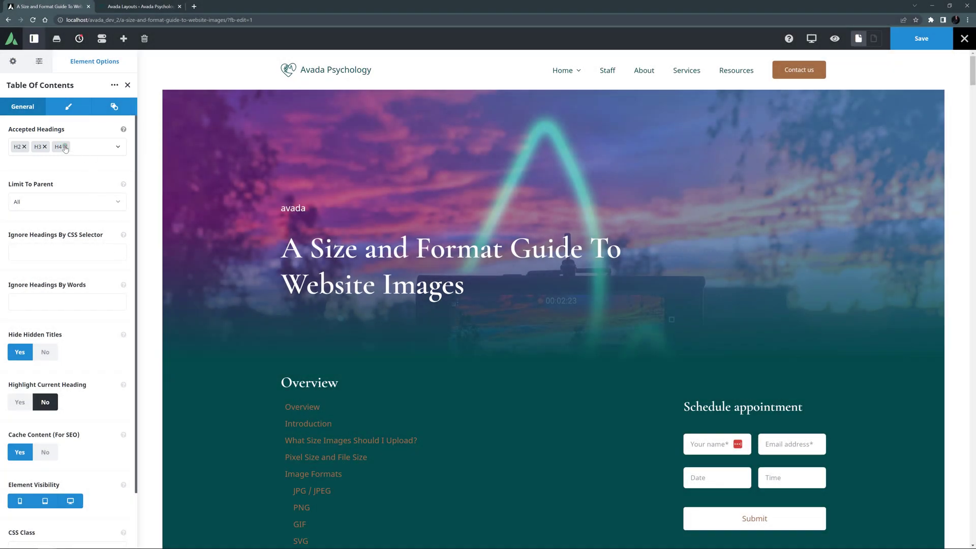
{"action": "left_click", "coordinate": [64, 147]}
{"action": "left_click", "coordinate": [45, 146]}
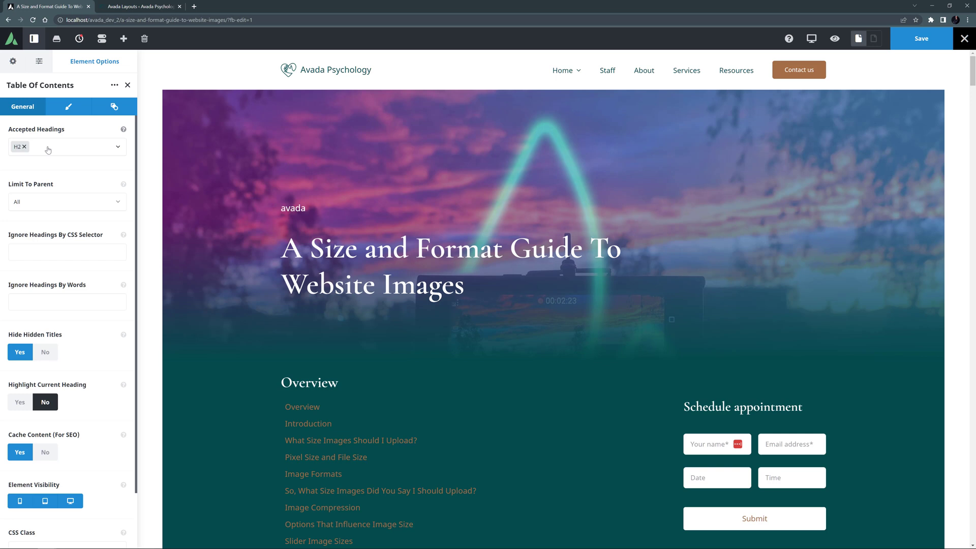
Try adding H1 and H3 to the accepted heading levels, then remove H3 again
{"action": "left_click", "coordinate": [60, 150]}
{"action": "left_click", "coordinate": [34, 169]}
{"action": "left_click", "coordinate": [26, 196]}
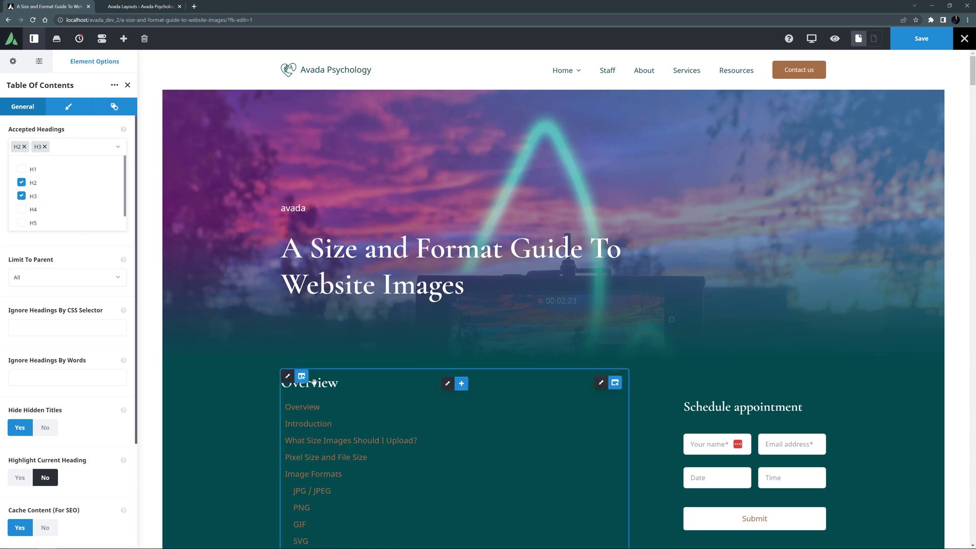
{"action": "scroll", "coordinate": [315, 387], "scroll_direction": "down", "scroll_amount": 3}
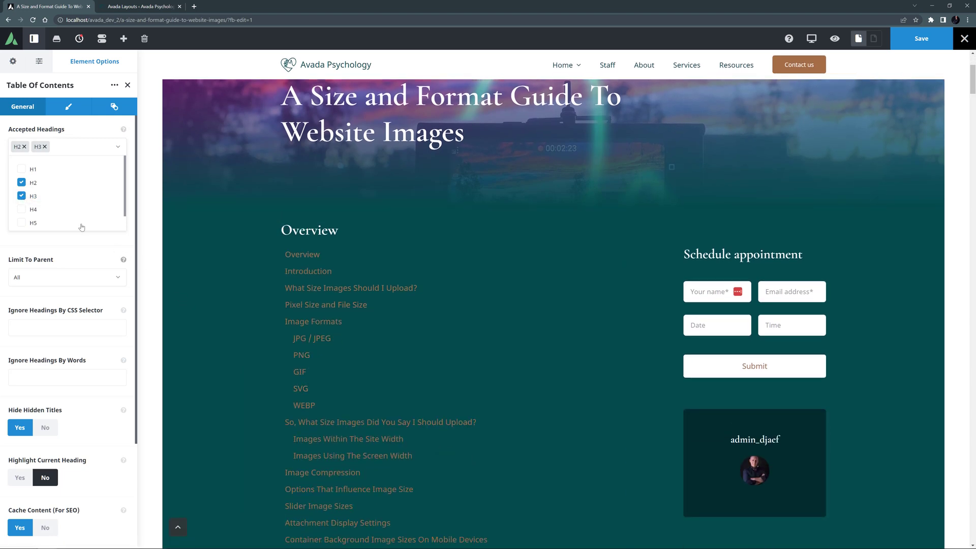
{"action": "left_click", "coordinate": [30, 198]}
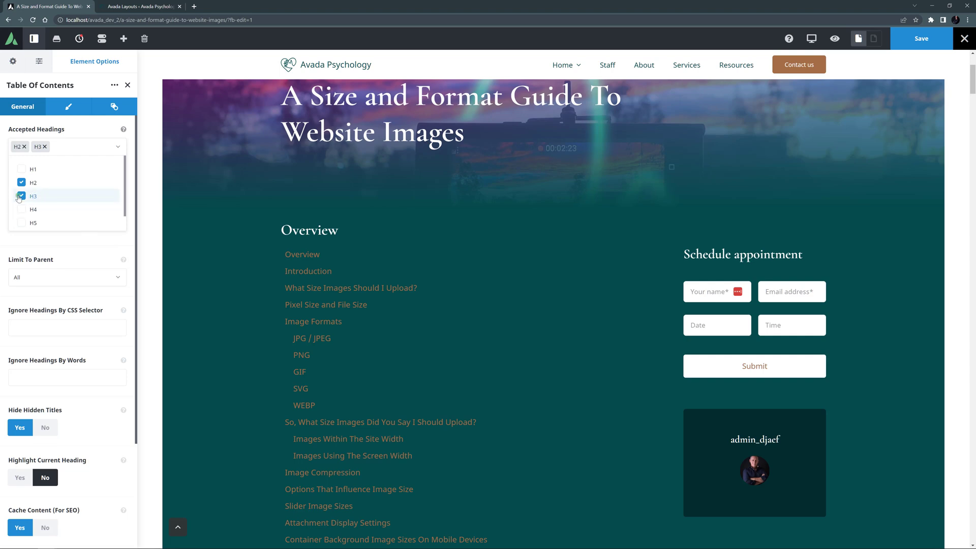
Read the Limit To Parent help and try Post Content Element, then Layout/Page Content
{"action": "left_click", "coordinate": [61, 148]}
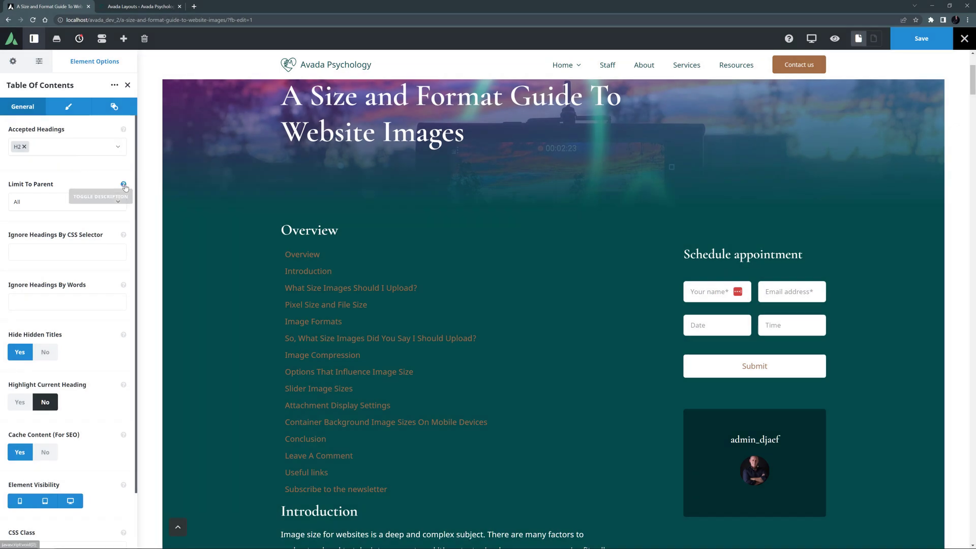
{"action": "left_click", "coordinate": [123, 185]}
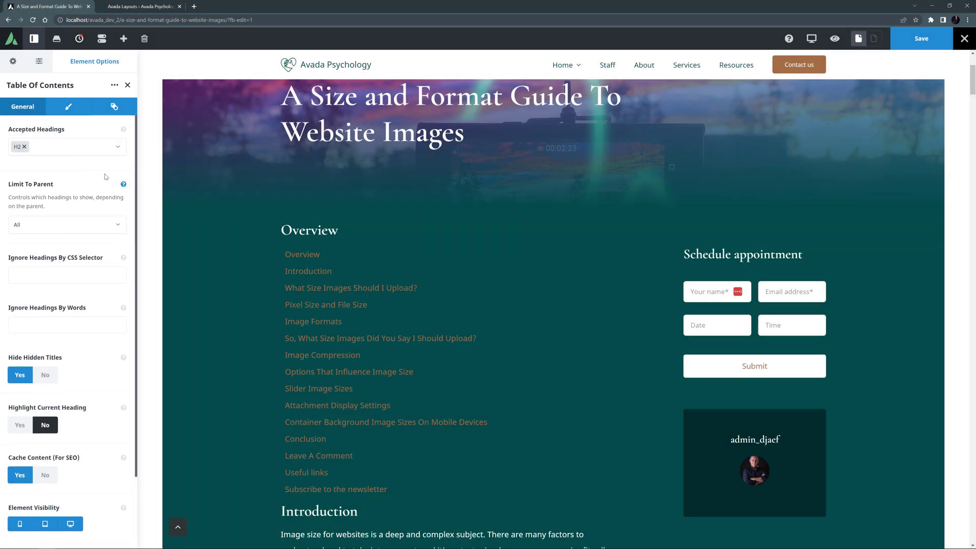
{"action": "left_click", "coordinate": [119, 225]}
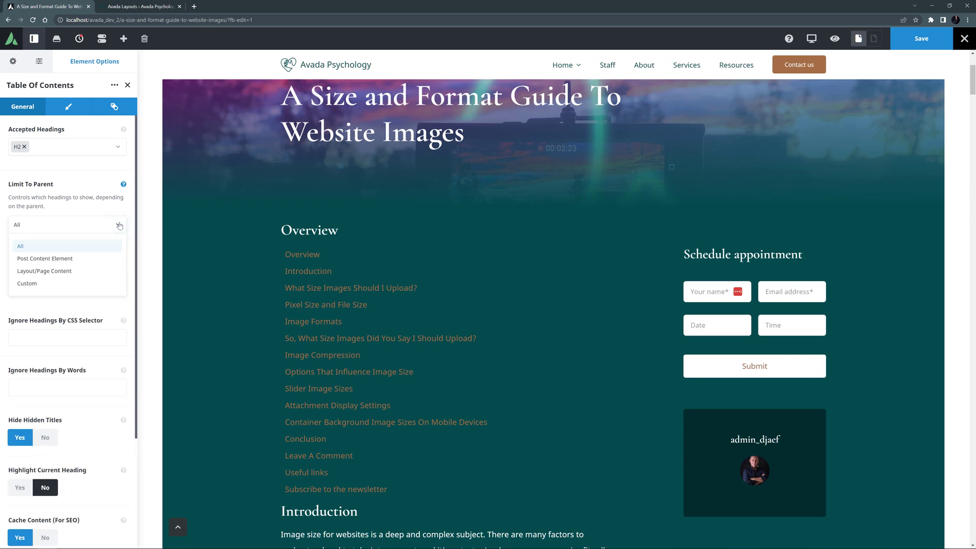
{"action": "left_click", "coordinate": [82, 259]}
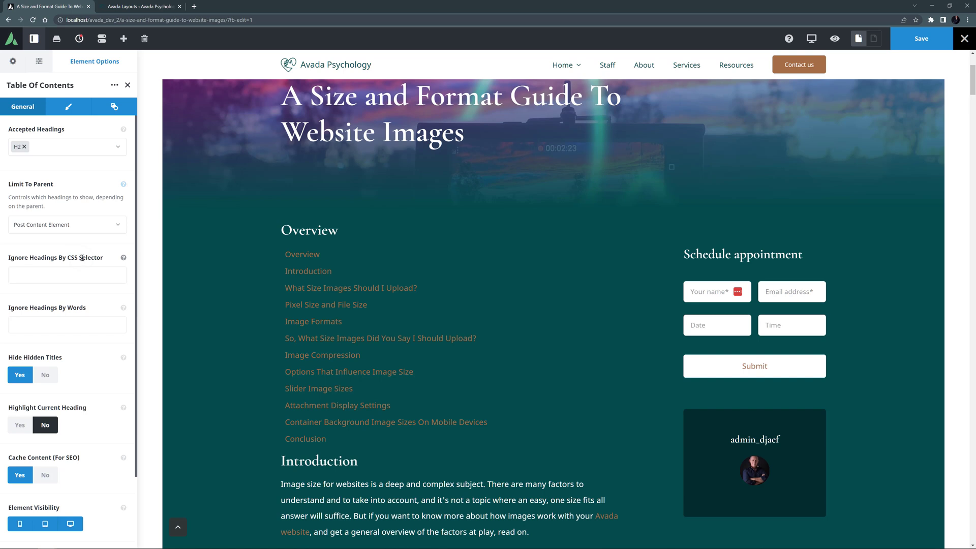
{"action": "left_click", "coordinate": [90, 226]}
{"action": "left_click", "coordinate": [56, 271]}
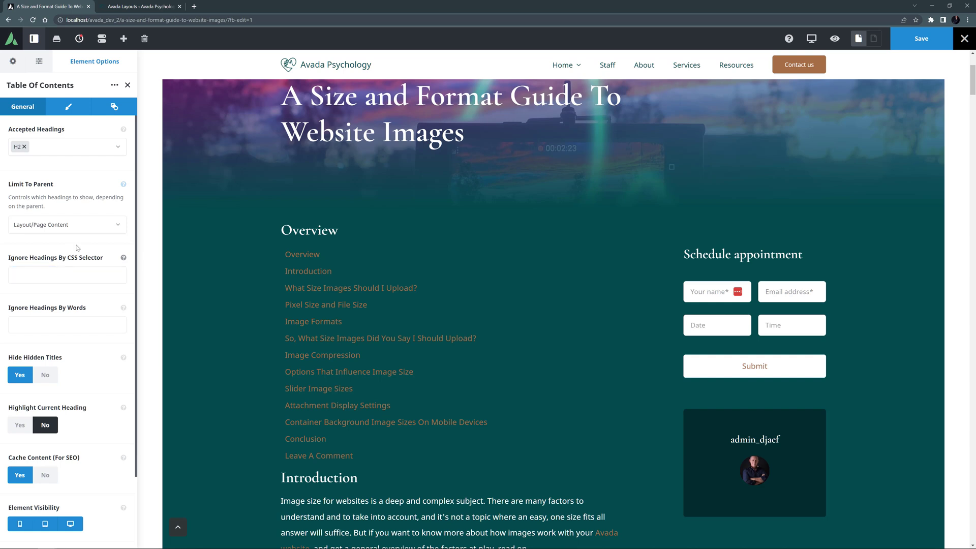
Try the Custom option and its CSS selector help, then settle on Post Content Element
{"action": "left_click", "coordinate": [113, 225]}
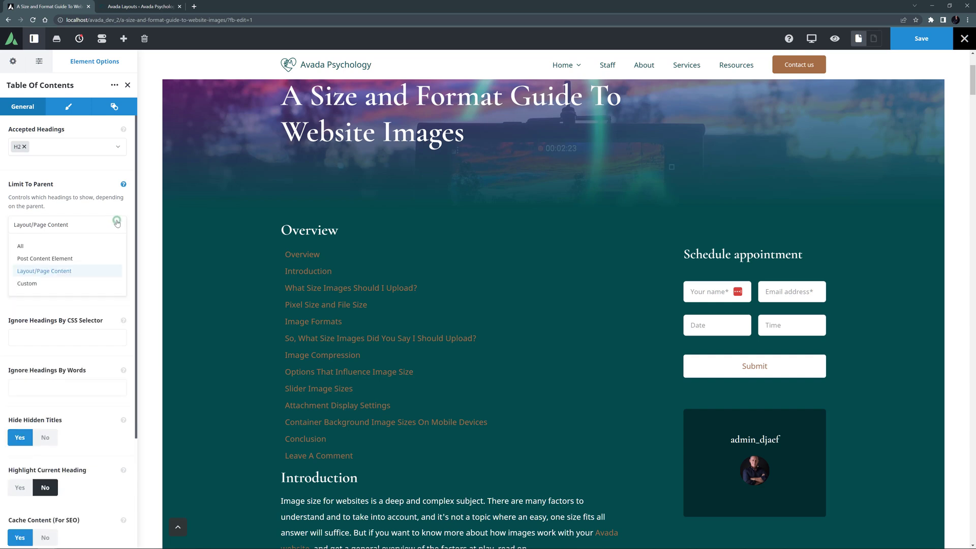
{"action": "left_click", "coordinate": [41, 283]}
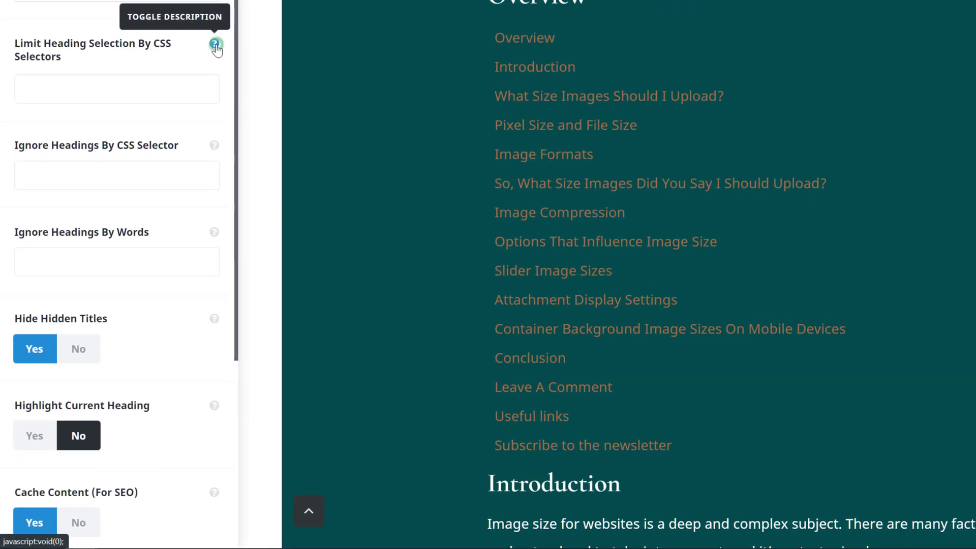
{"action": "left_click", "coordinate": [124, 259]}
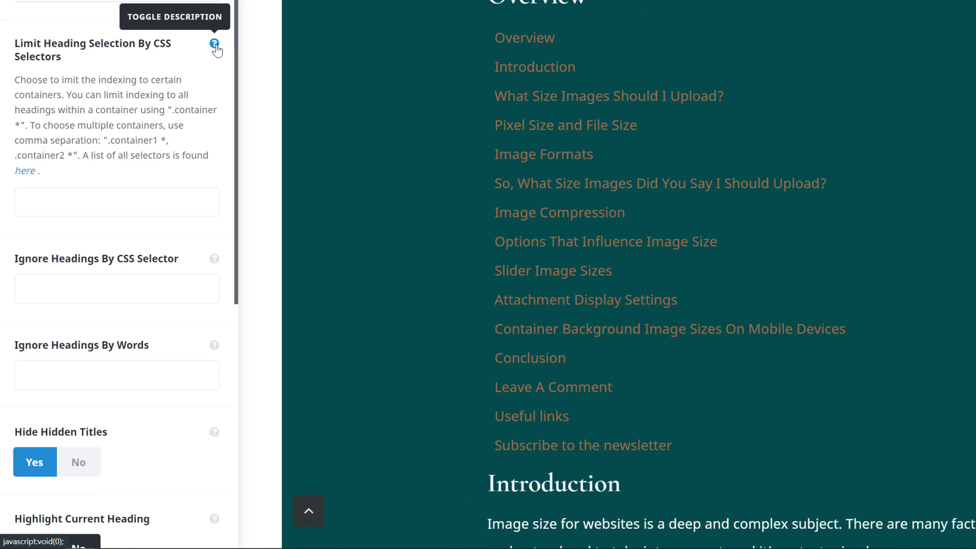
{"action": "left_click", "coordinate": [214, 44]}
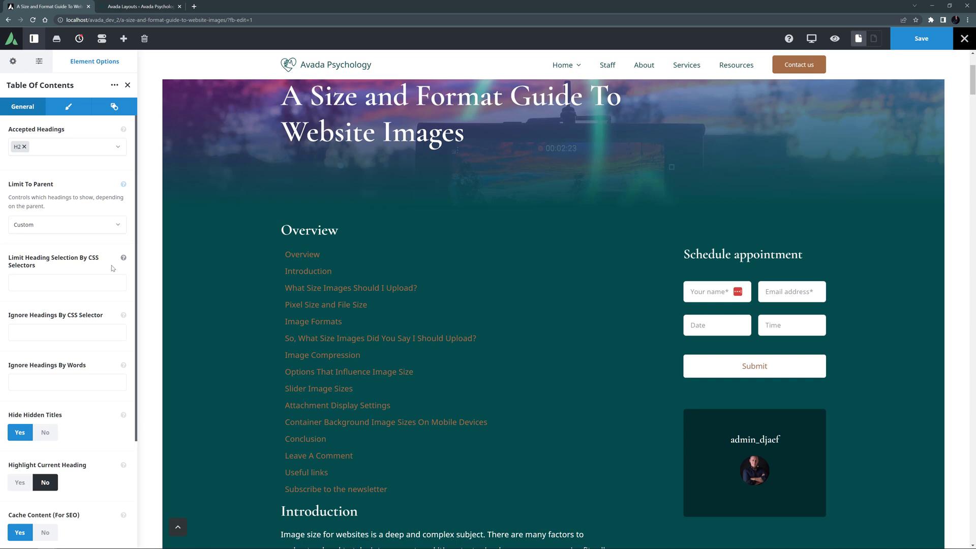
{"action": "left_click", "coordinate": [106, 224]}
{"action": "left_click", "coordinate": [61, 259]}
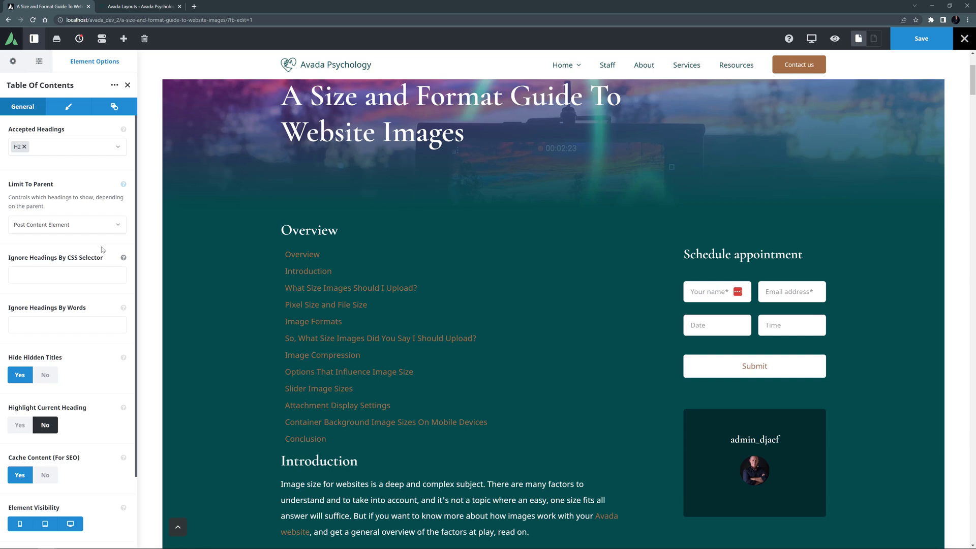
Ignore headings containing the word 'Overview' in the table of contents
{"action": "left_click", "coordinate": [37, 324]}
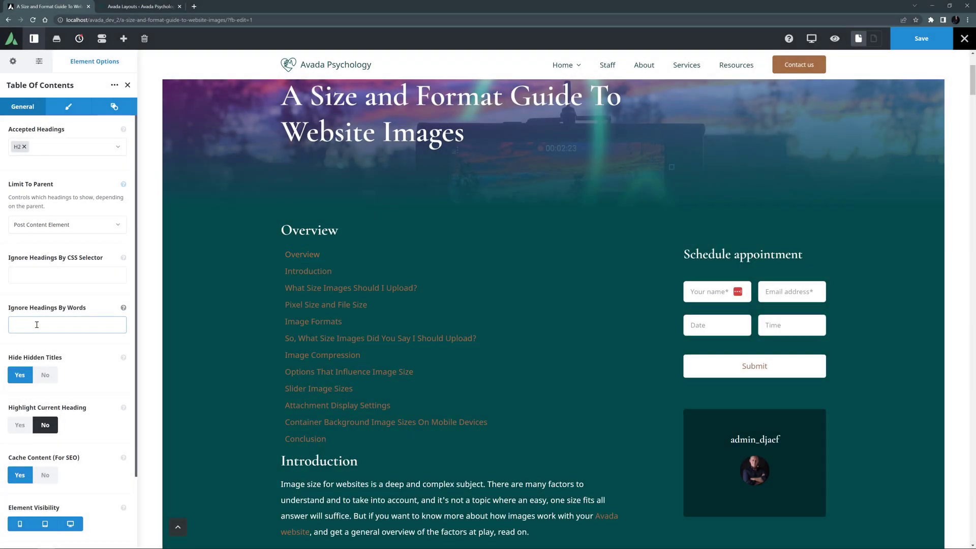
{"action": "left_click", "coordinate": [37, 324]}
{"action": "type", "text": "Overview"}
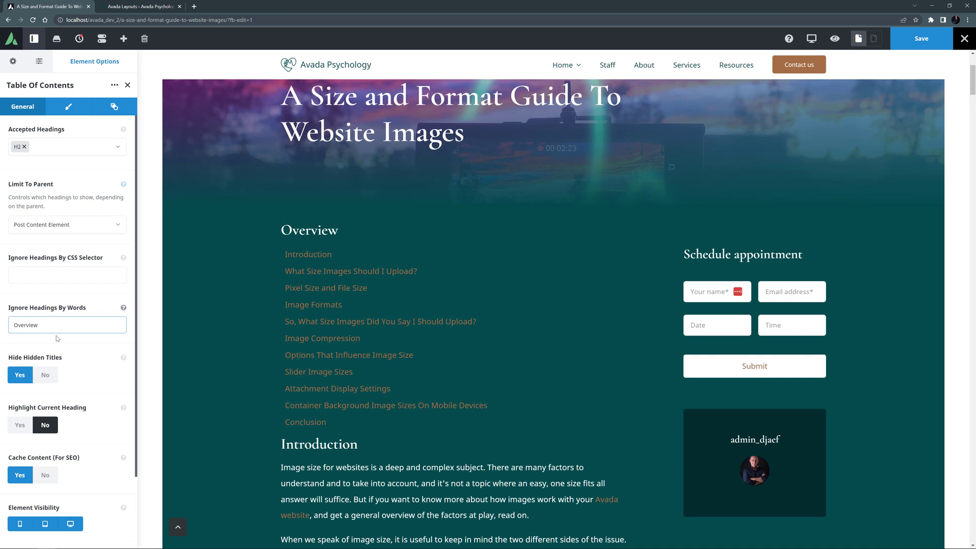
Set Highlight Current Heading to Yes and review the Cache Content help
{"action": "scroll", "coordinate": [57, 338], "scroll_direction": "down", "scroll_amount": 2}
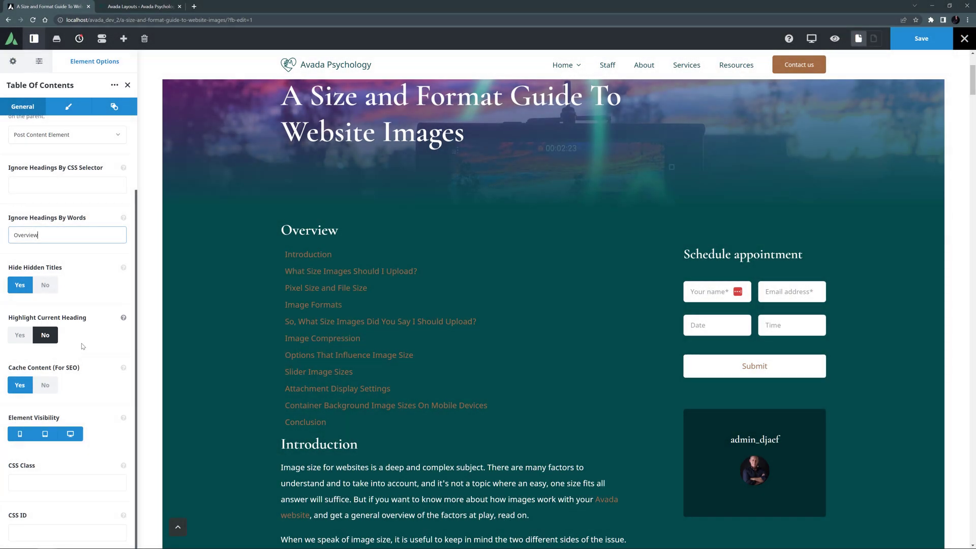
{"action": "left_click", "coordinate": [20, 335]}
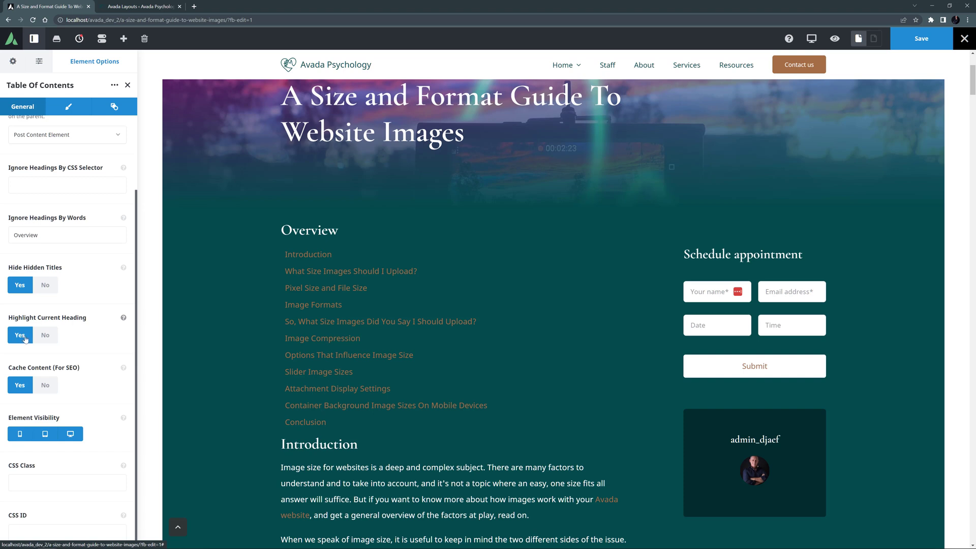
{"action": "left_click", "coordinate": [124, 368]}
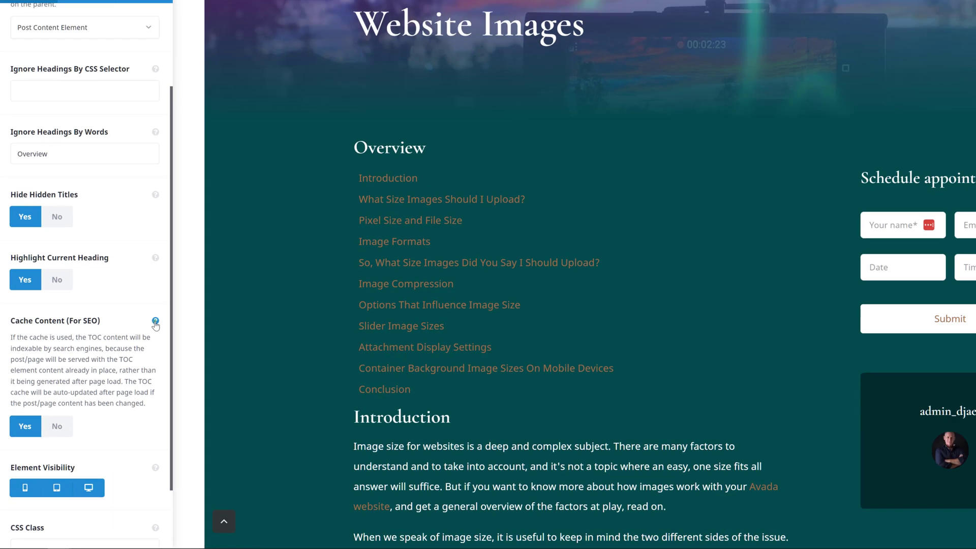
{"action": "left_click", "coordinate": [223, 221]}
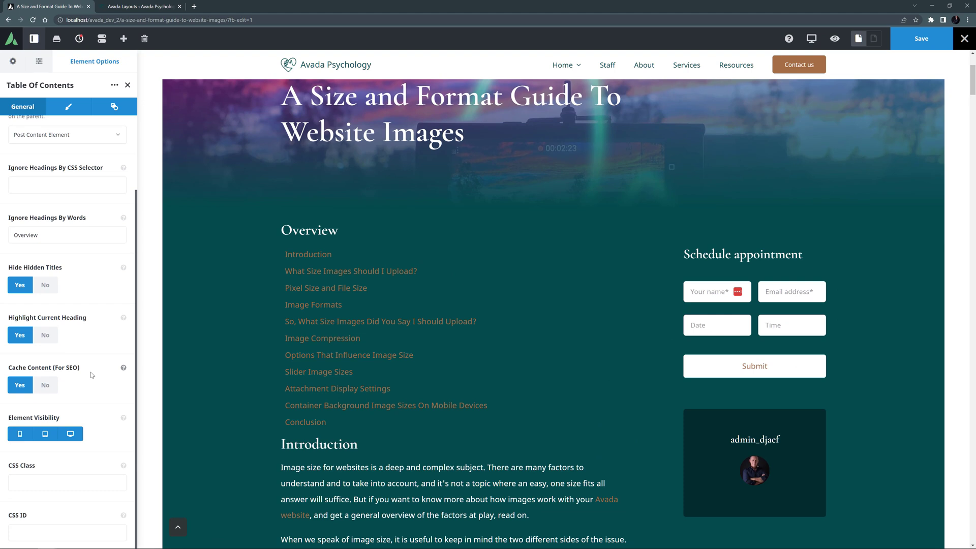
Give the table of contents a 50px bottom margin and 20px left padding
{"action": "left_click", "coordinate": [74, 107]}
{"action": "key", "text": "Tab"}
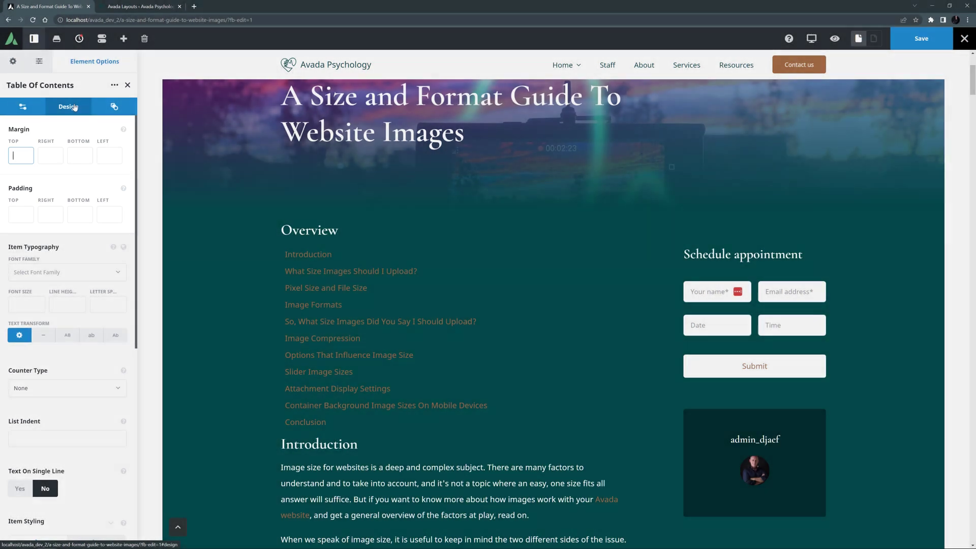
{"action": "left_click", "coordinate": [78, 155]}
{"action": "type", "text": "50px"}
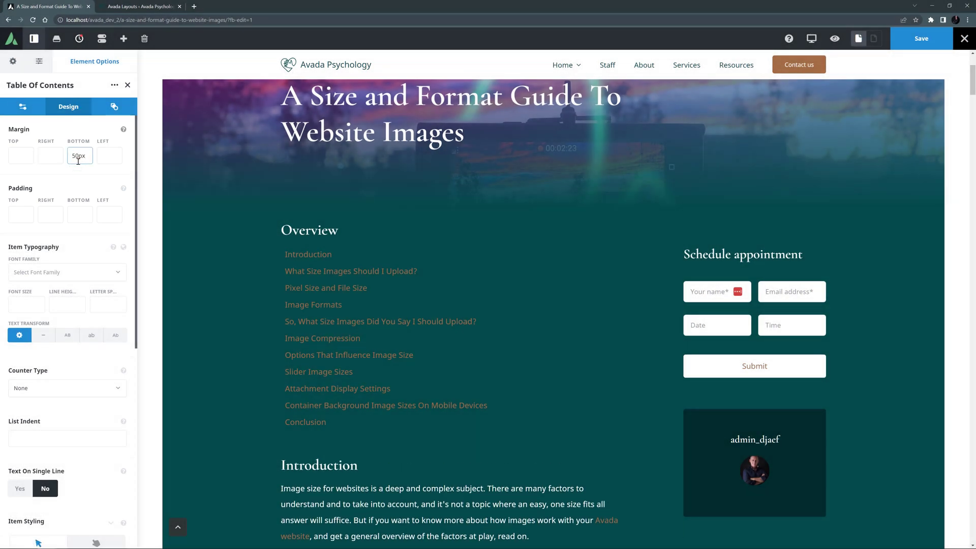
{"action": "left_click", "coordinate": [109, 214]}
{"action": "type", "text": "20px"}
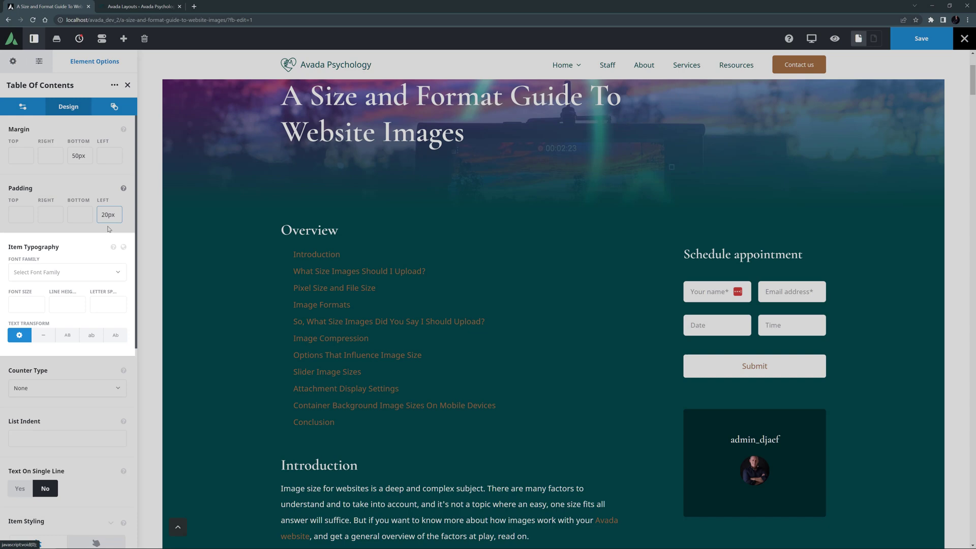
{"action": "left_click", "coordinate": [122, 248]}
Apply the Lead typography preset to the items at 18px with 1.5 line height
{"action": "left_click", "coordinate": [123, 248]}
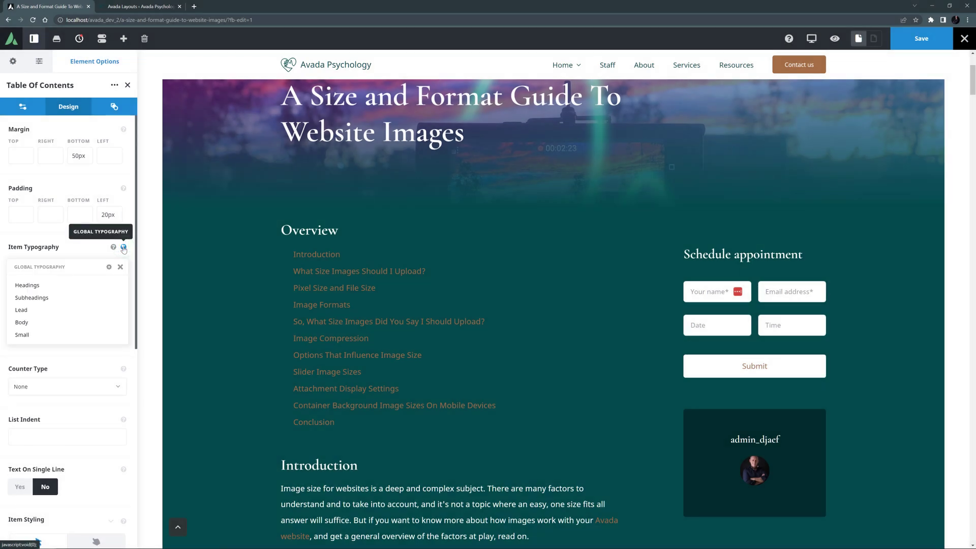
{"action": "left_click", "coordinate": [31, 309]}
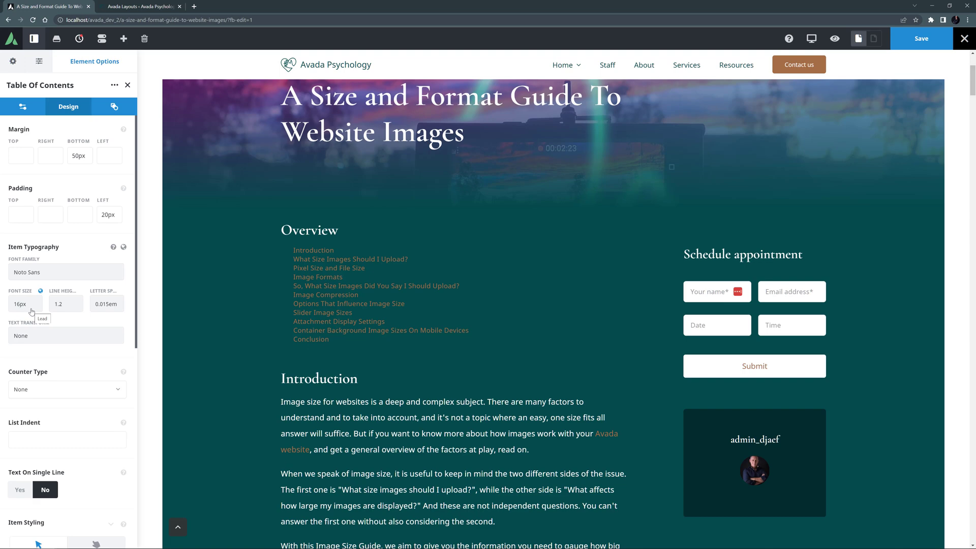
{"action": "left_click", "coordinate": [26, 305]}
{"action": "key", "text": "Up"}
{"action": "key", "text": "Up"}
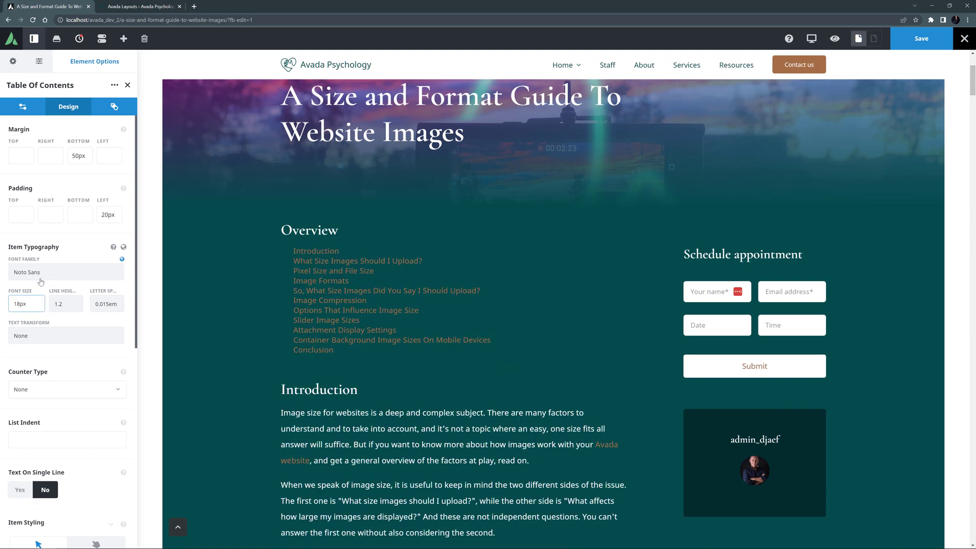
{"action": "left_click", "coordinate": [73, 305]}
{"action": "key", "text": "BackSpace"}
{"action": "type", "text": "5"}
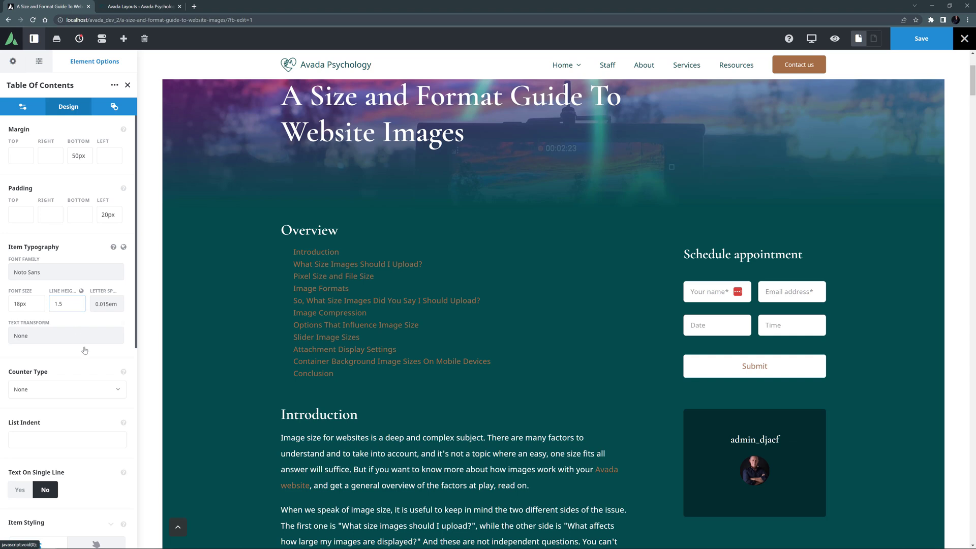
Set Counter Type to Numeric and keep Dot as the counter separator
{"action": "scroll", "coordinate": [111, 389], "scroll_direction": "down", "scroll_amount": 4}
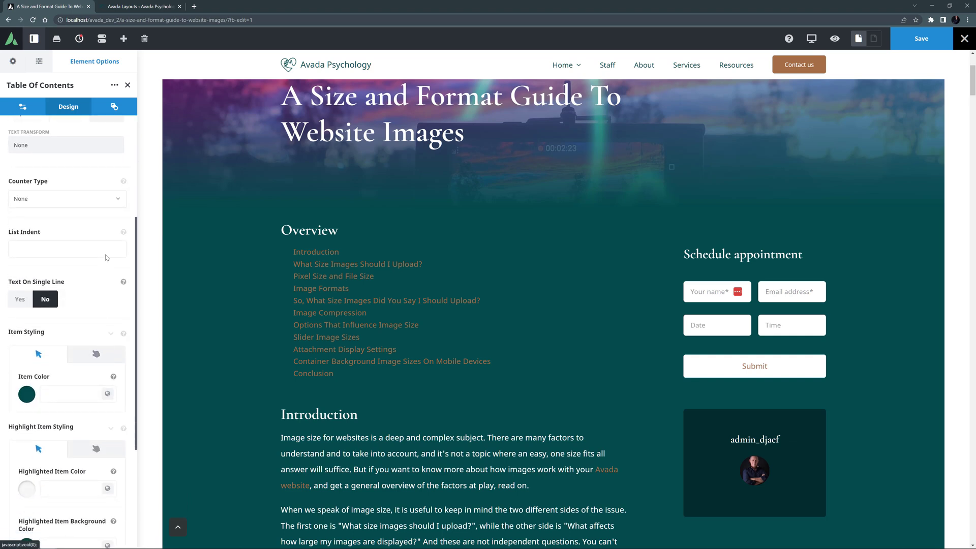
{"action": "left_click", "coordinate": [119, 200]}
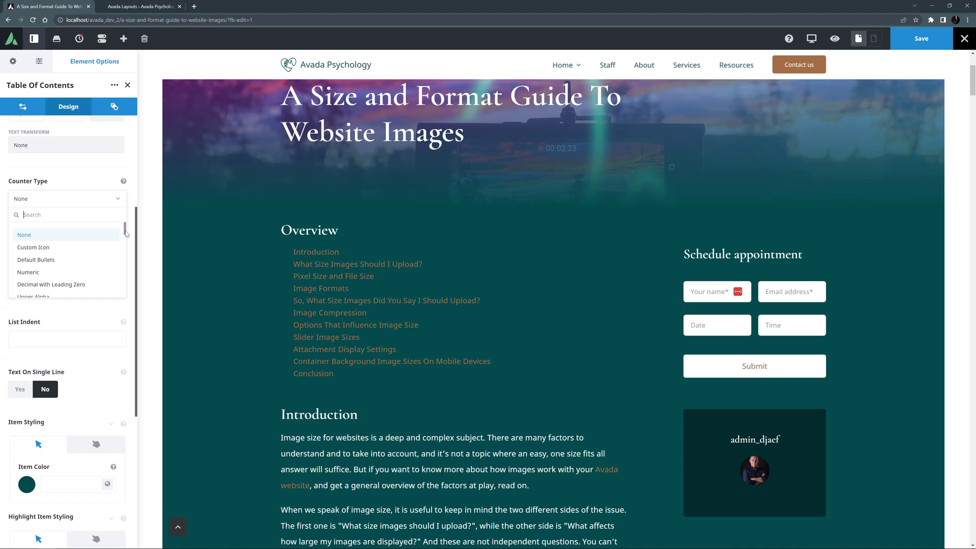
{"action": "mouse_move", "coordinate": [127, 233]}
{"action": "left_mouse_down"}
{"action": "mouse_move", "coordinate": [123, 277]}
{"action": "mouse_move", "coordinate": [117, 230]}
{"action": "left_mouse_up"}
{"action": "left_click", "coordinate": [42, 273]}
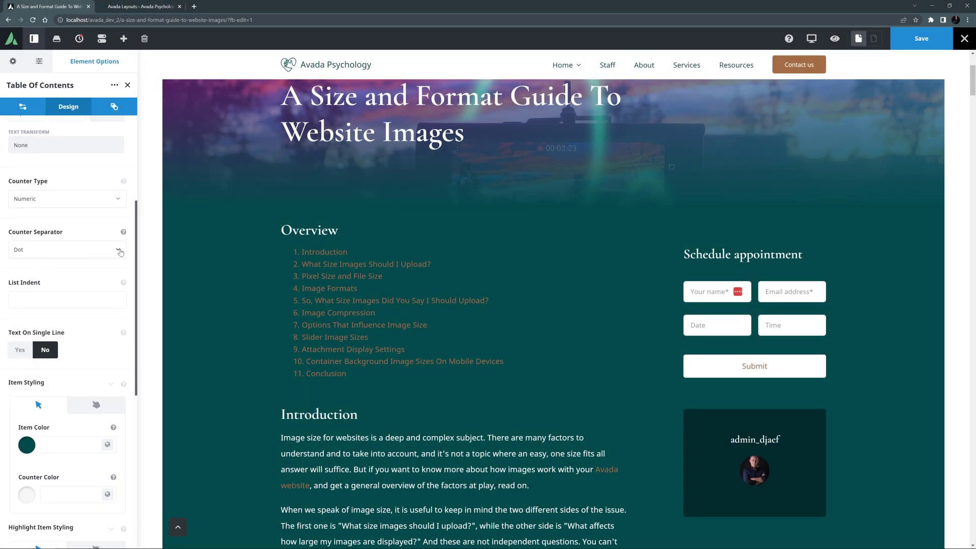
{"action": "left_click", "coordinate": [120, 252]}
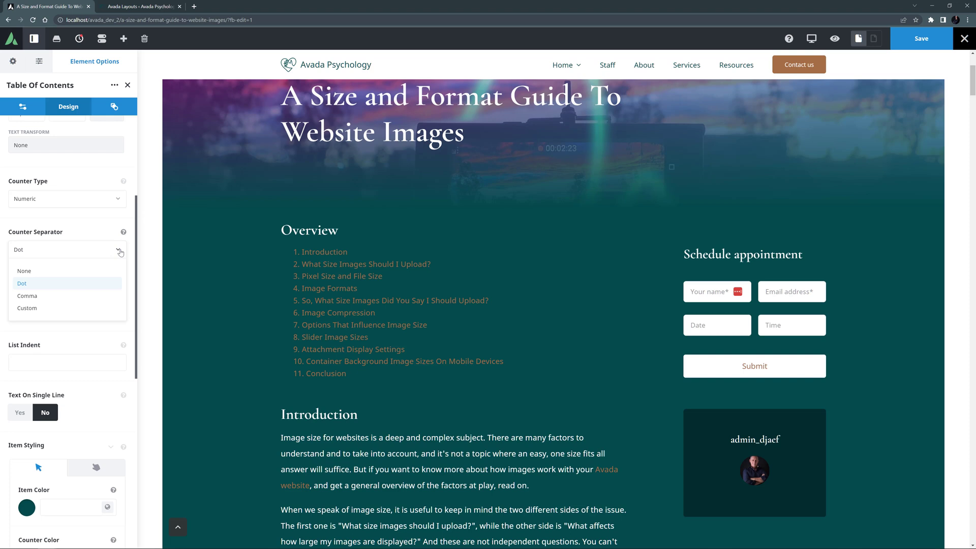
{"action": "left_click", "coordinate": [120, 252]}
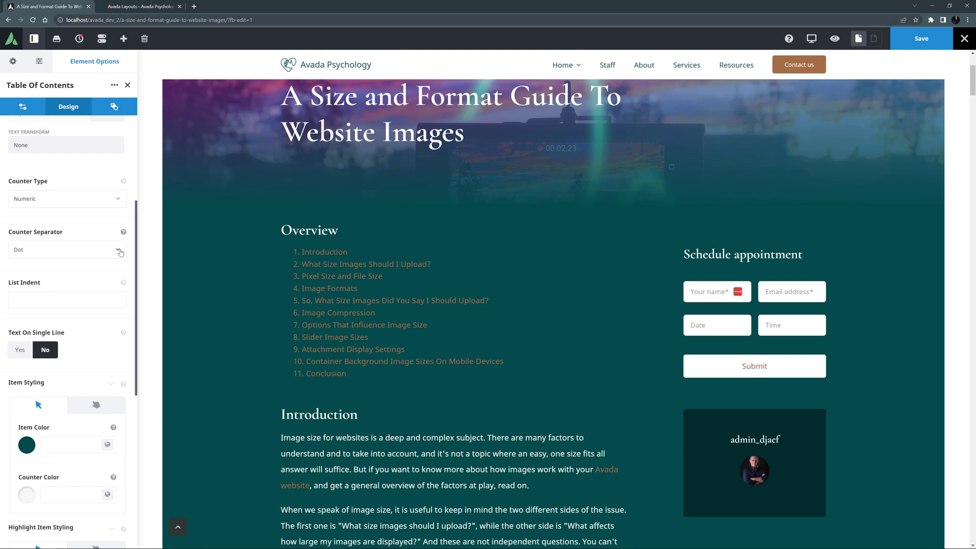
{"action": "left_click", "coordinate": [18, 112]}
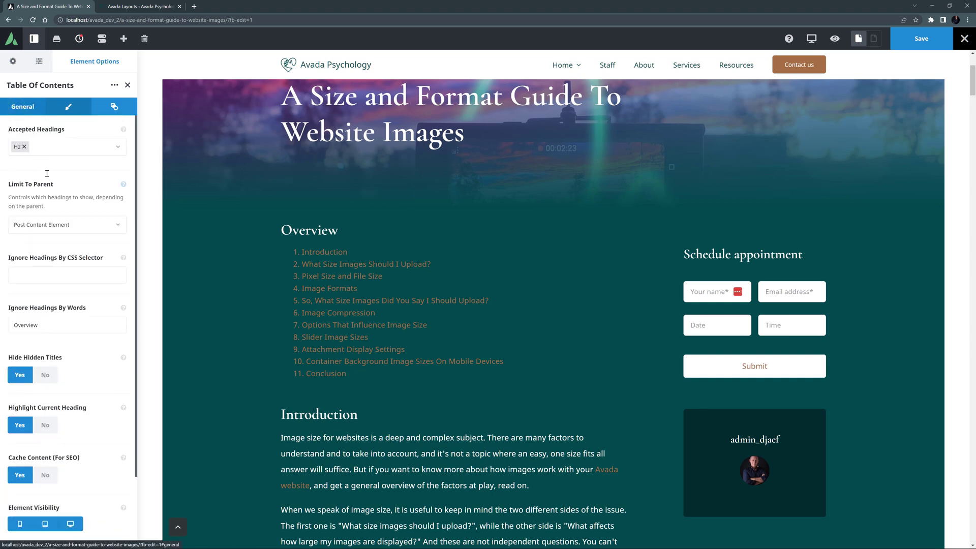
{"action": "left_click", "coordinate": [118, 148]}
{"action": "left_click", "coordinate": [22, 196]}
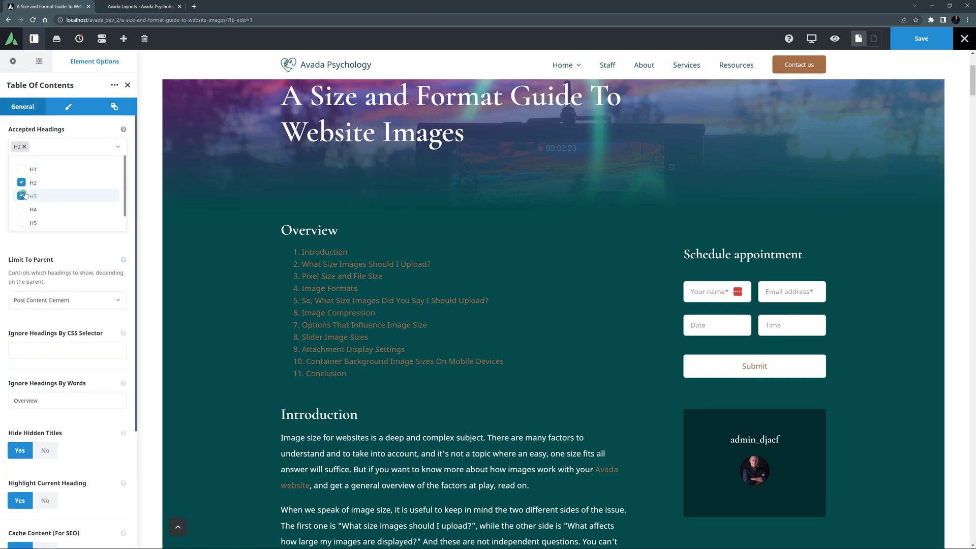
{"action": "left_click", "coordinate": [68, 107]}
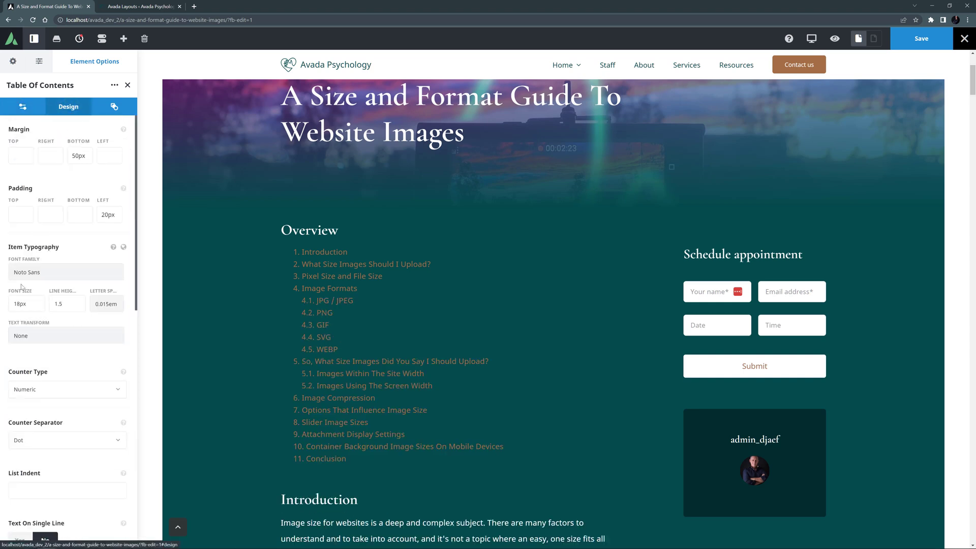
{"action": "left_click", "coordinate": [16, 491]}
{"action": "type", "text": "4px"}
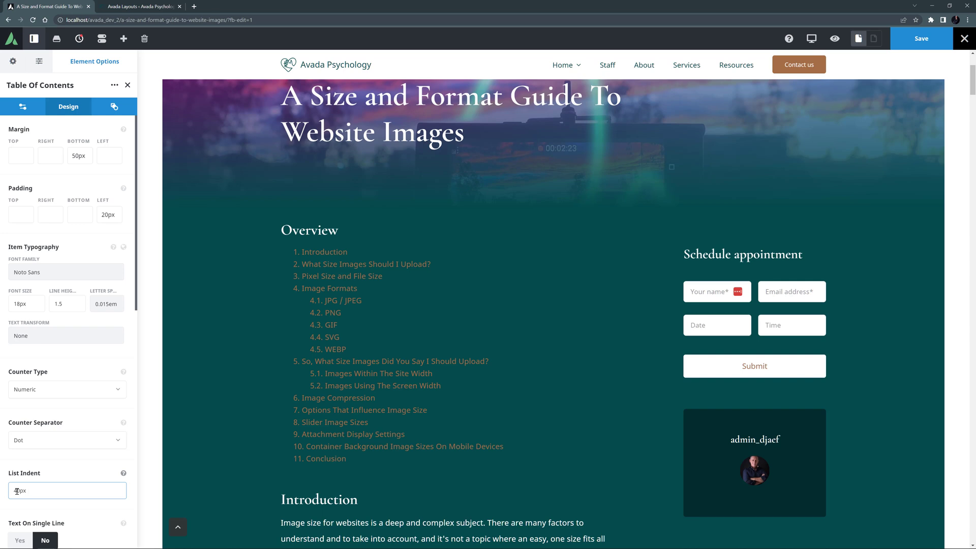
{"action": "left_click", "coordinate": [80, 39]}
{"action": "left_click", "coordinate": [84, 112]}
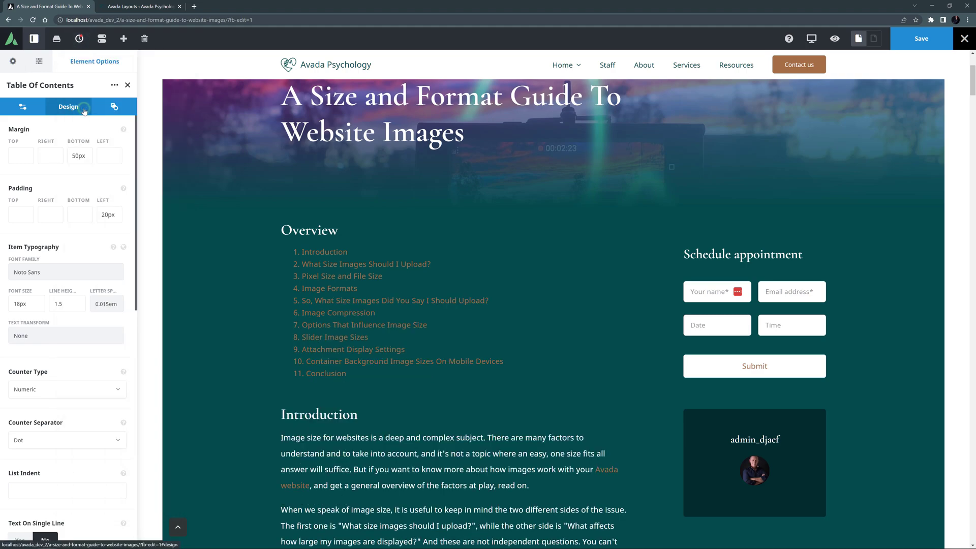
{"action": "scroll", "coordinate": [20, 406], "scroll_direction": "down", "scroll_amount": 5}
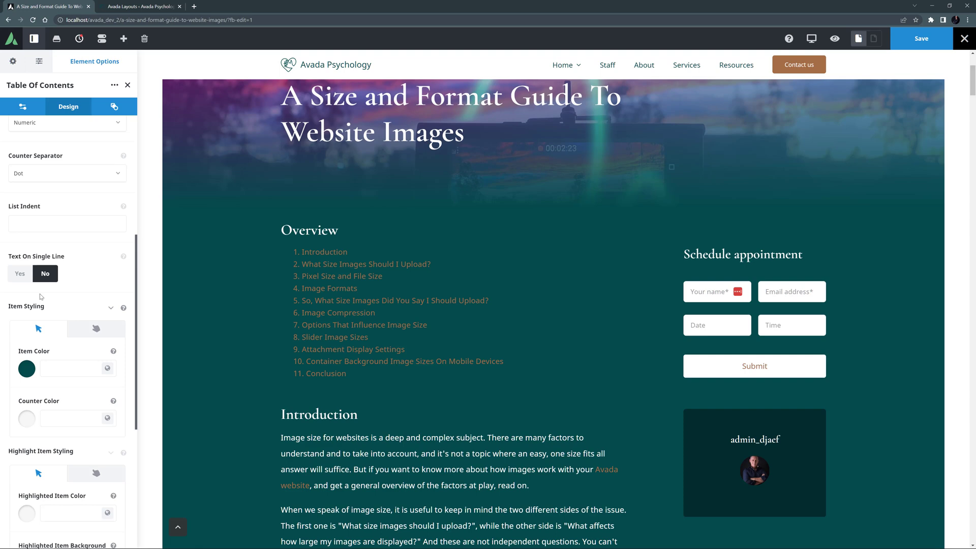
{"action": "scroll", "coordinate": [41, 296], "scroll_direction": "down", "scroll_amount": 3}
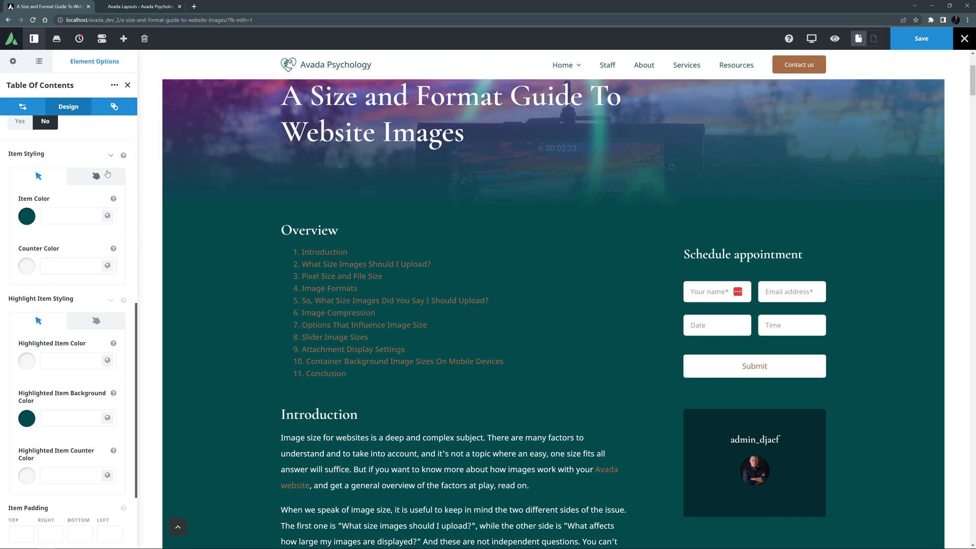
Set the table of contents item text colour to Color 1 (white)
{"action": "left_click", "coordinate": [106, 175]}
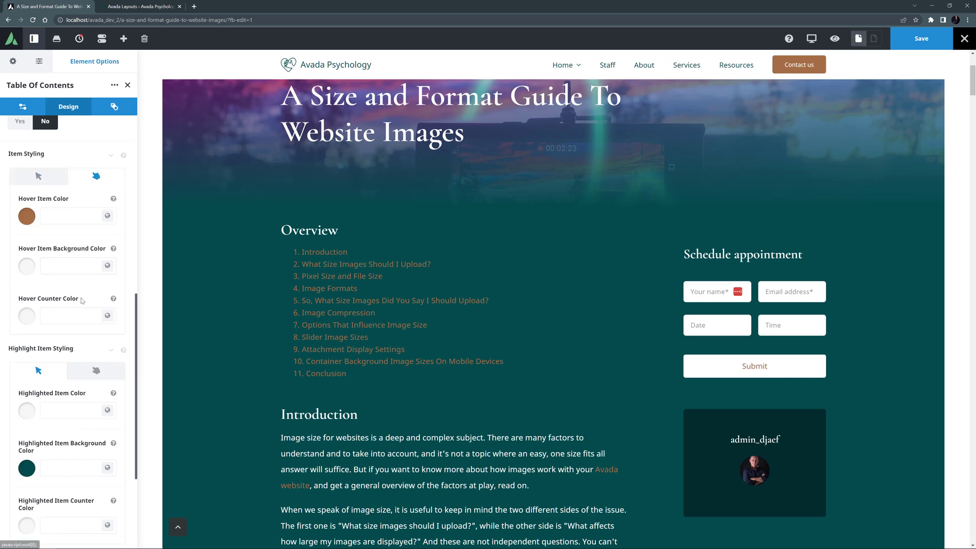
{"action": "left_click", "coordinate": [49, 178]}
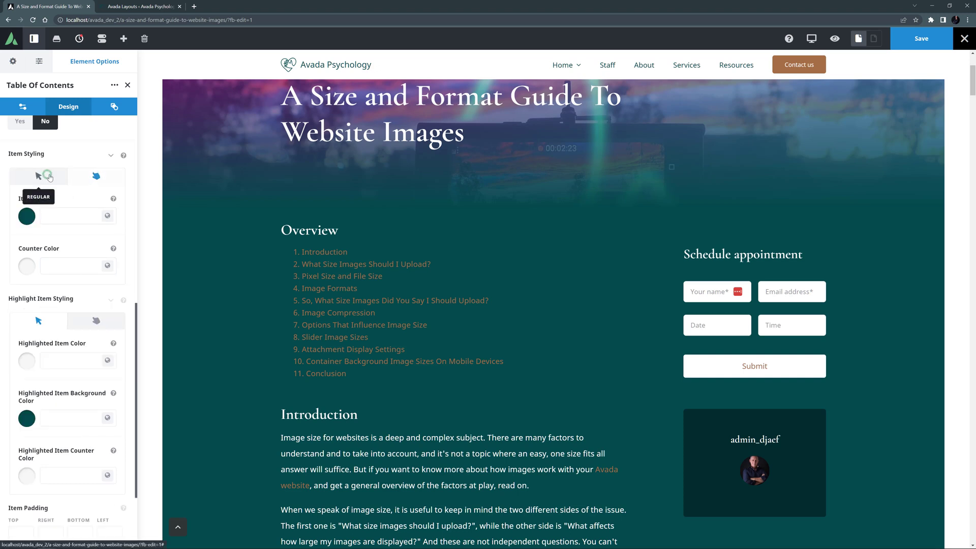
{"action": "left_click", "coordinate": [113, 199]}
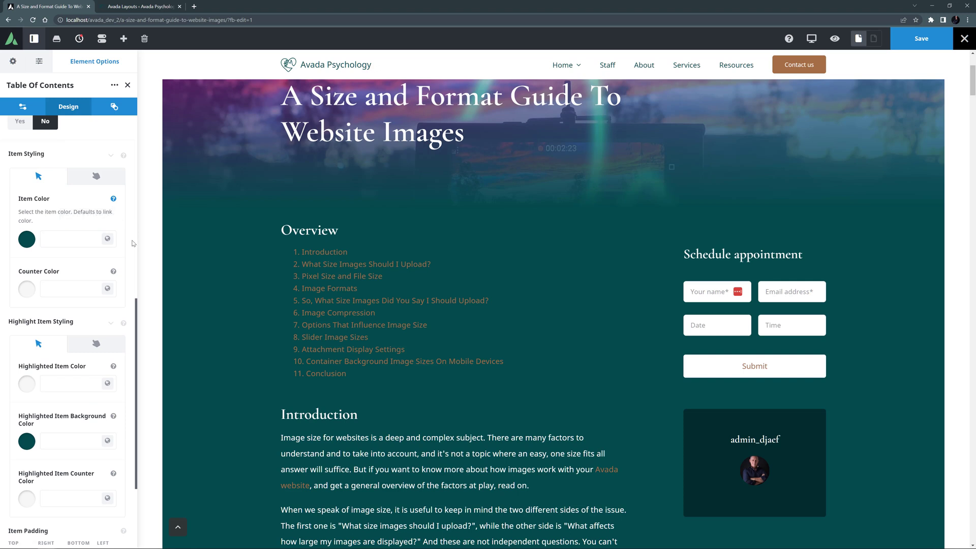
{"action": "left_click", "coordinate": [113, 198]}
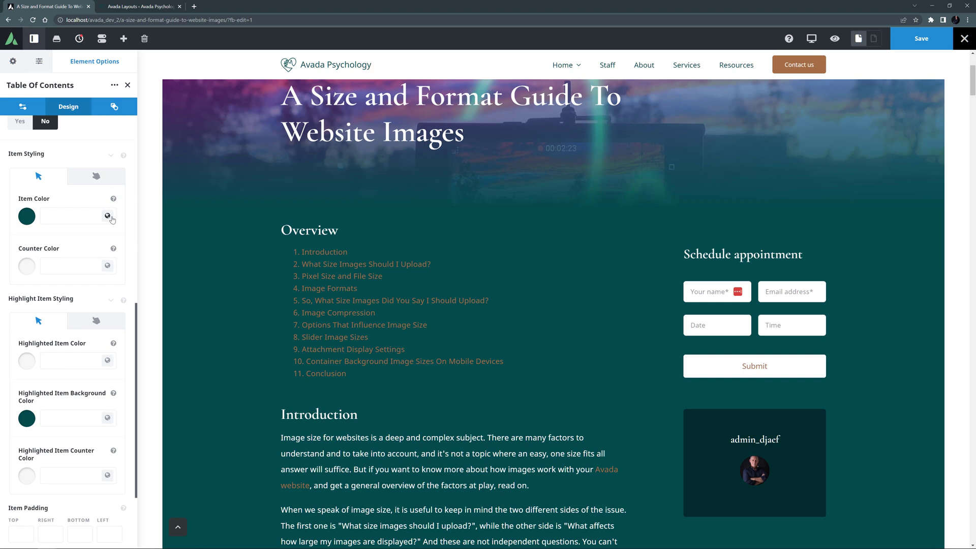
{"action": "left_click", "coordinate": [108, 216]}
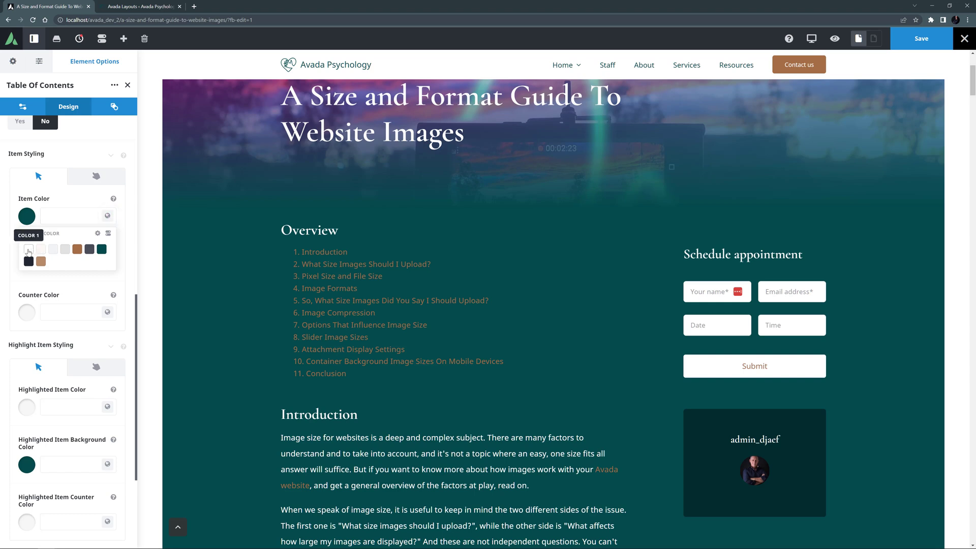
{"action": "left_click", "coordinate": [28, 250]}
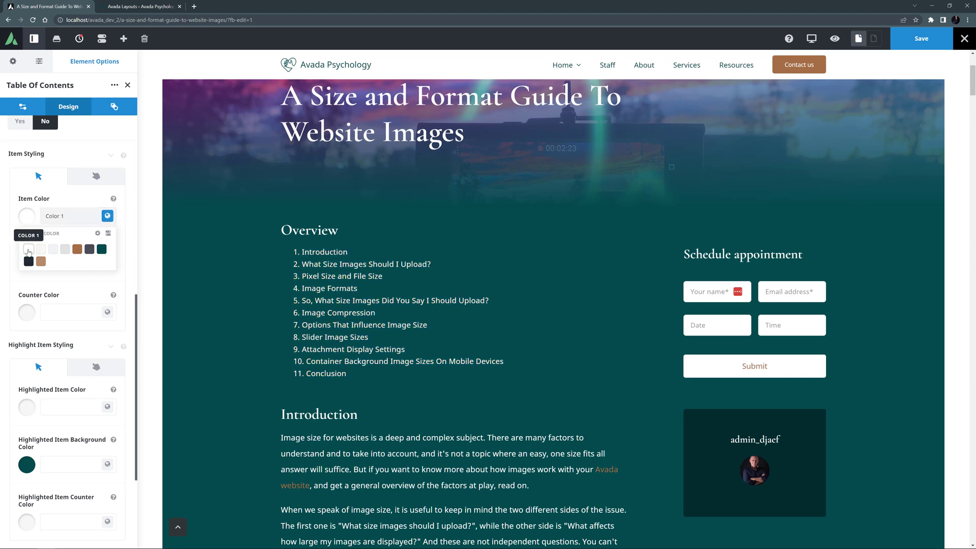
{"action": "left_click", "coordinate": [16, 208]}
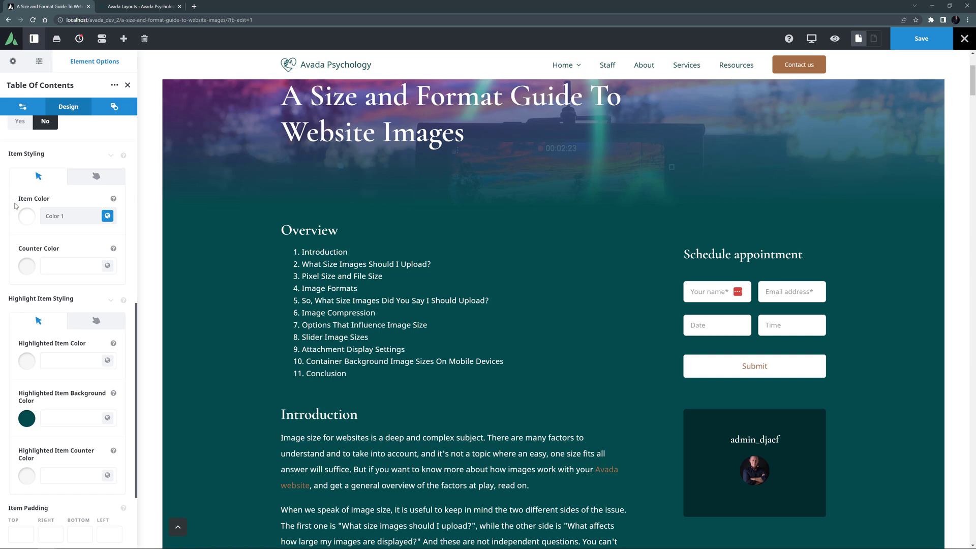
Make hovered items use Color 1 text on a Color 5 background
{"action": "left_click", "coordinate": [96, 176]}
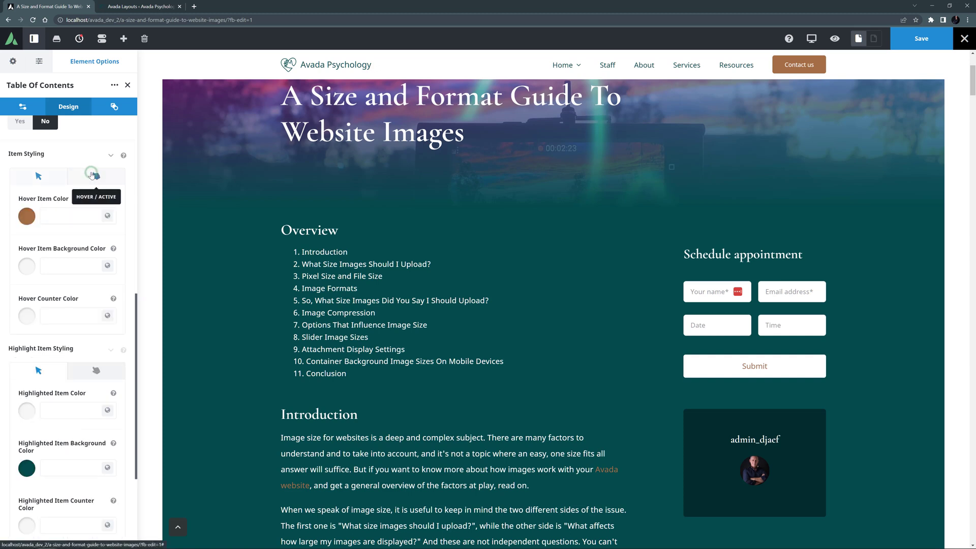
{"action": "left_click", "coordinate": [107, 216]}
{"action": "left_click", "coordinate": [29, 249]}
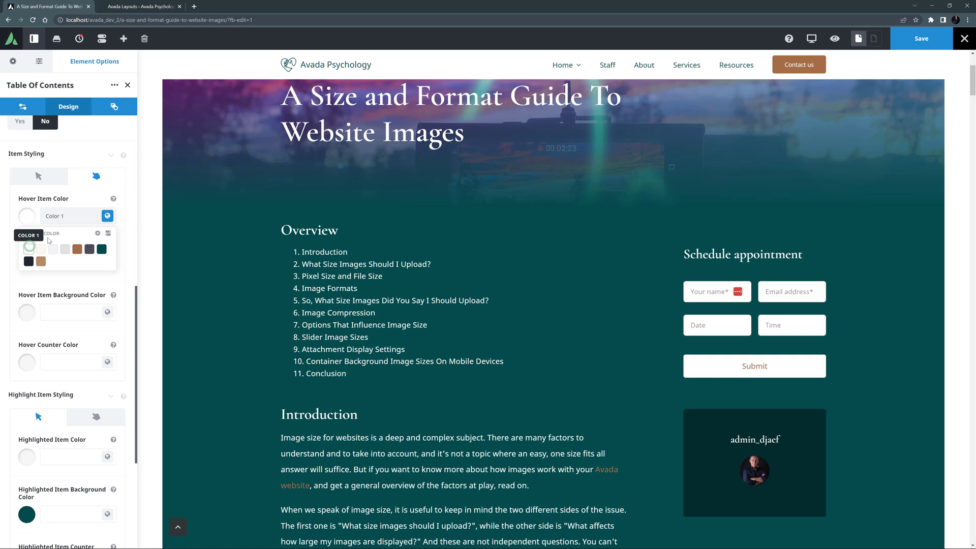
{"action": "left_click", "coordinate": [129, 234]}
{"action": "left_click", "coordinate": [107, 266]}
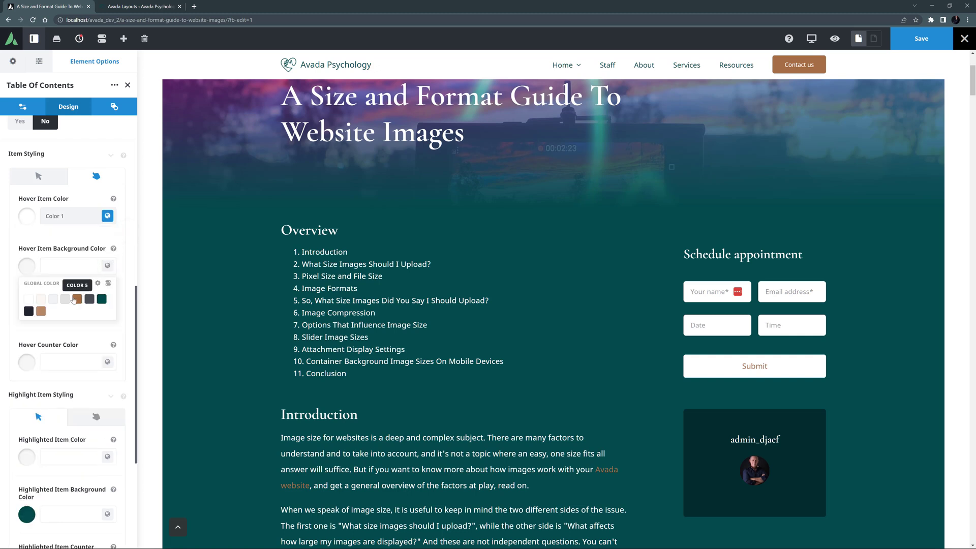
{"action": "left_click", "coordinate": [75, 299]}
{"action": "left_click", "coordinate": [125, 266]}
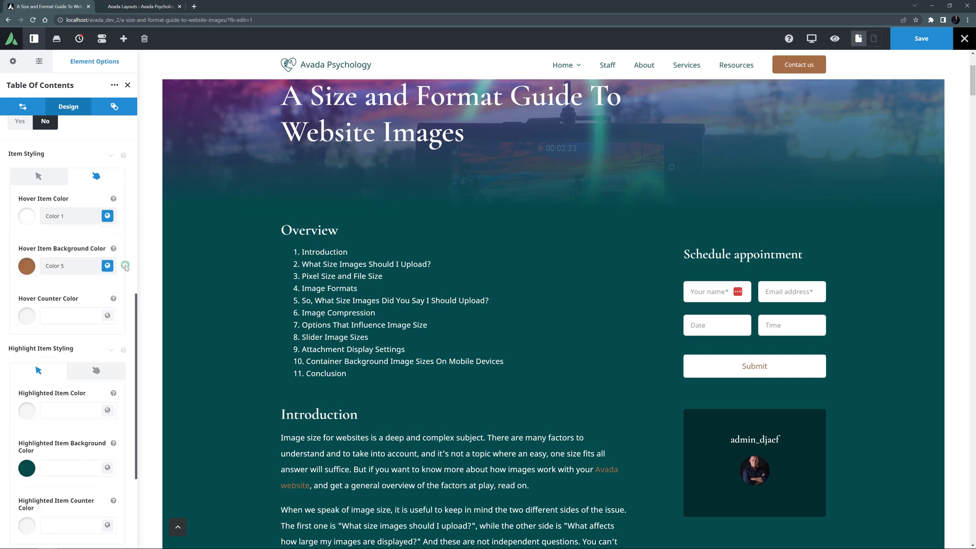
Give the highlighted item and its hover state the brown Custom 10 background
{"action": "left_click", "coordinate": [107, 468]}
{"action": "left_click", "coordinate": [41, 513]}
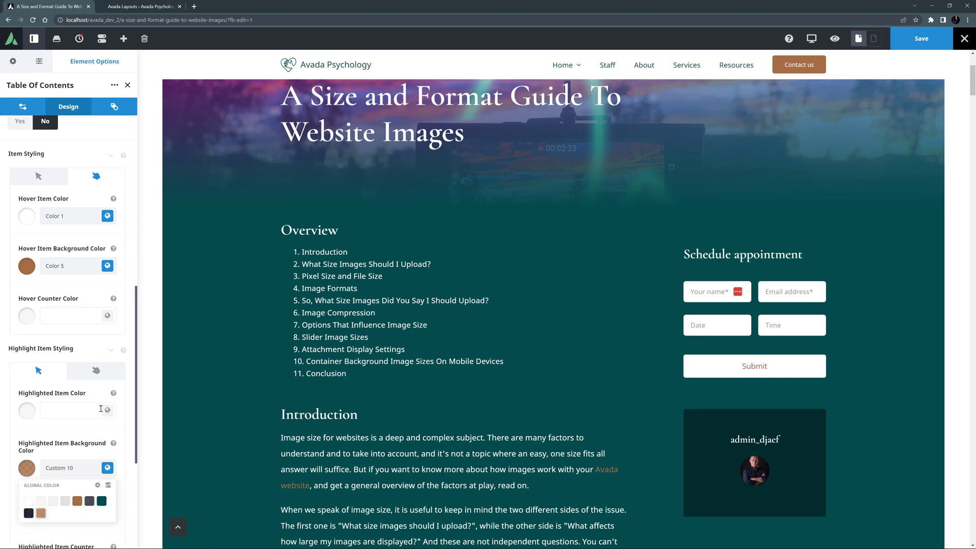
{"action": "left_click", "coordinate": [96, 370]}
{"action": "left_click", "coordinate": [107, 468]}
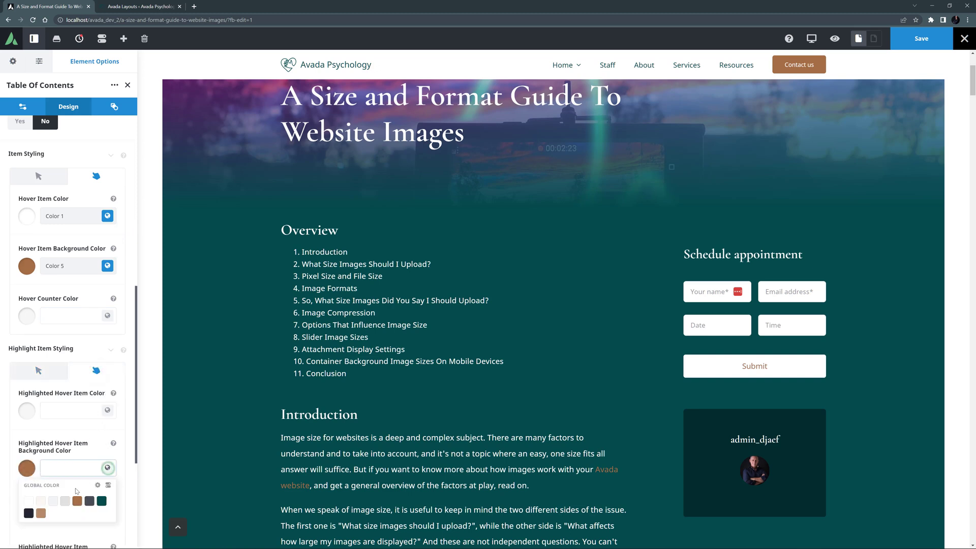
{"action": "left_click", "coordinate": [41, 513]}
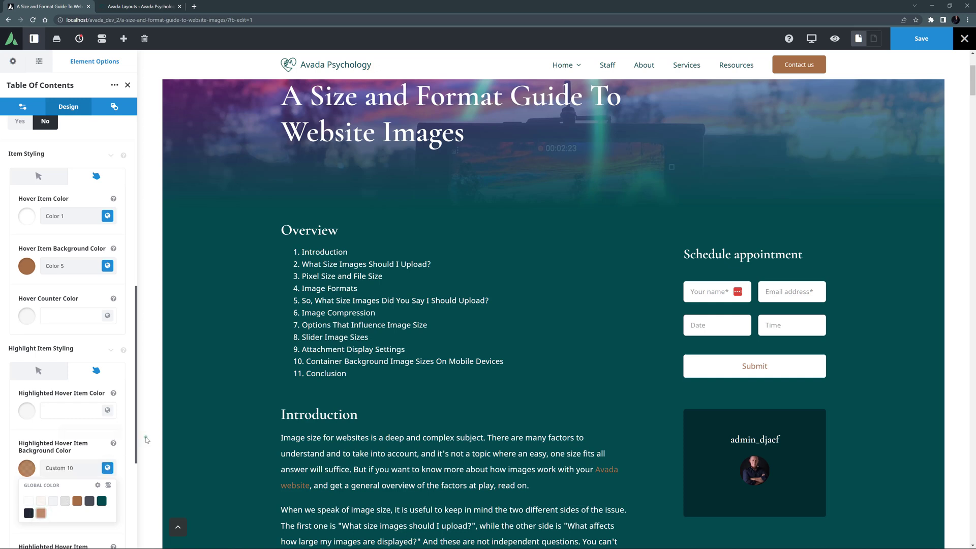
{"action": "scroll", "coordinate": [133, 447], "scroll_direction": "down", "scroll_amount": 4}
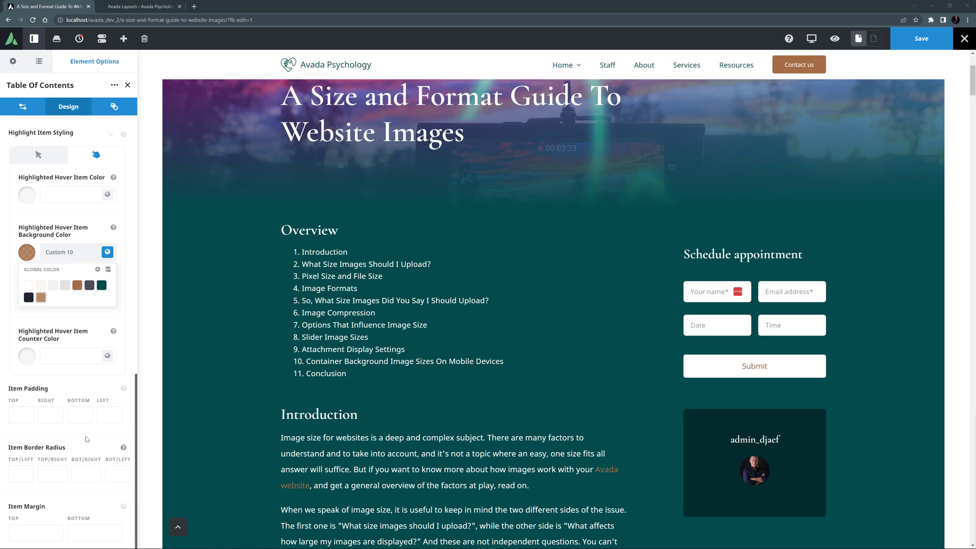
Set the items' top and bottom padding to 5px
{"action": "left_click", "coordinate": [23, 415]}
{"action": "type", "text": "5"}
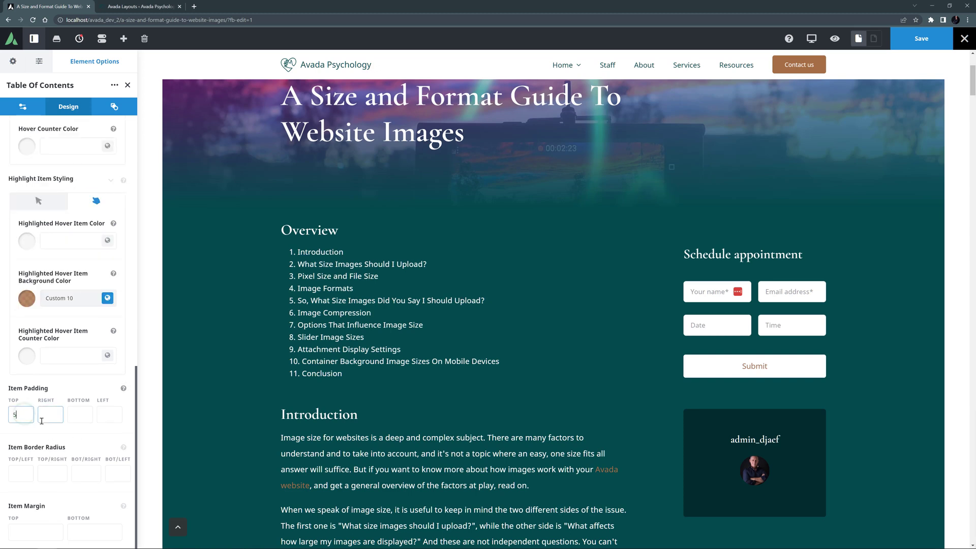
{"action": "key", "text": "Tab"}
{"action": "key", "text": "Tab"}
{"action": "type", "text": "5"}
Round all four item corners with a 5px border radius
{"action": "left_click", "coordinate": [15, 475]}
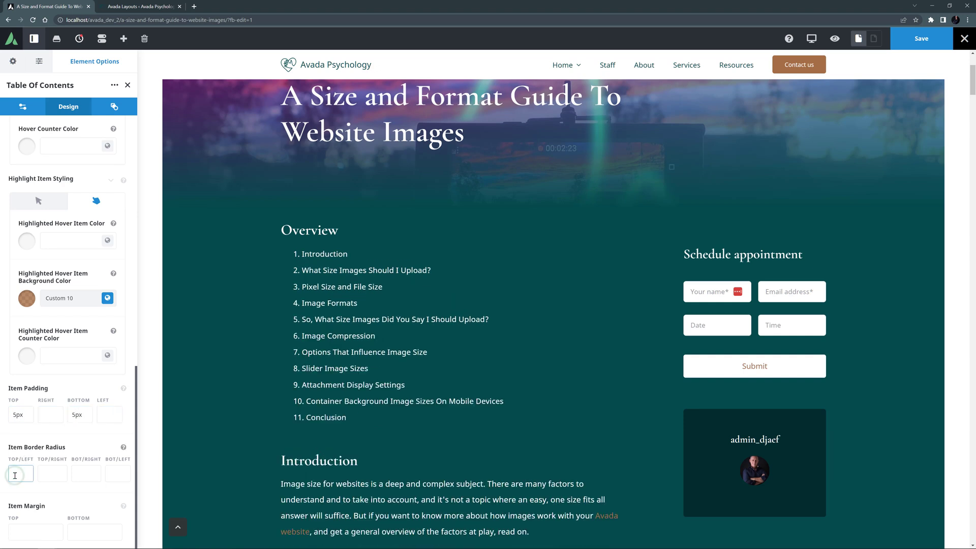
{"action": "type", "text": "5"}
{"action": "key", "text": "Tab"}
{"action": "type", "text": "5"}
{"action": "key", "text": "Tab"}
{"action": "type", "text": "5"}
{"action": "key", "text": "Tab"}
{"action": "type", "text": "5"}
{"action": "key", "text": "Tab"}
Save the Overview title to the element library as 'Title'
{"action": "left_click", "coordinate": [108, 111]}
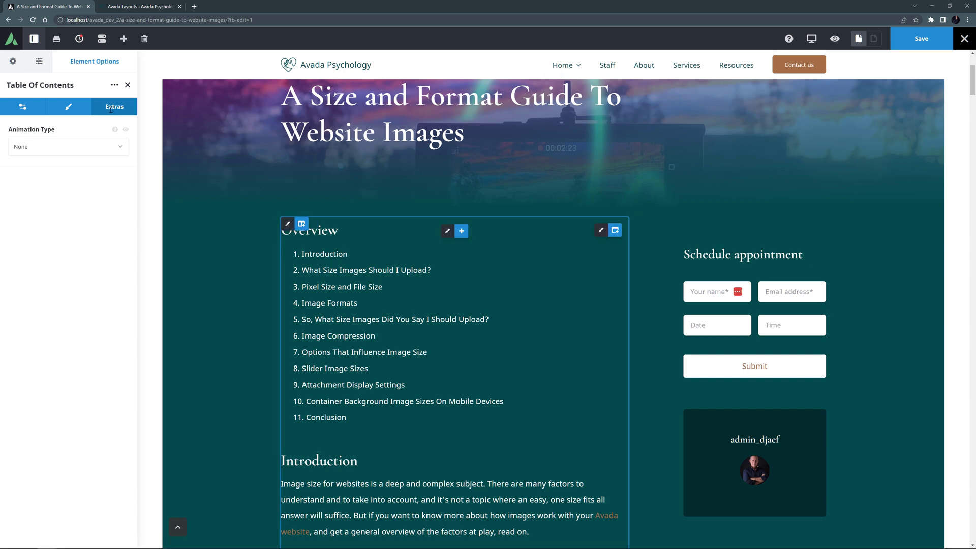
{"action": "left_click", "coordinate": [475, 231]}
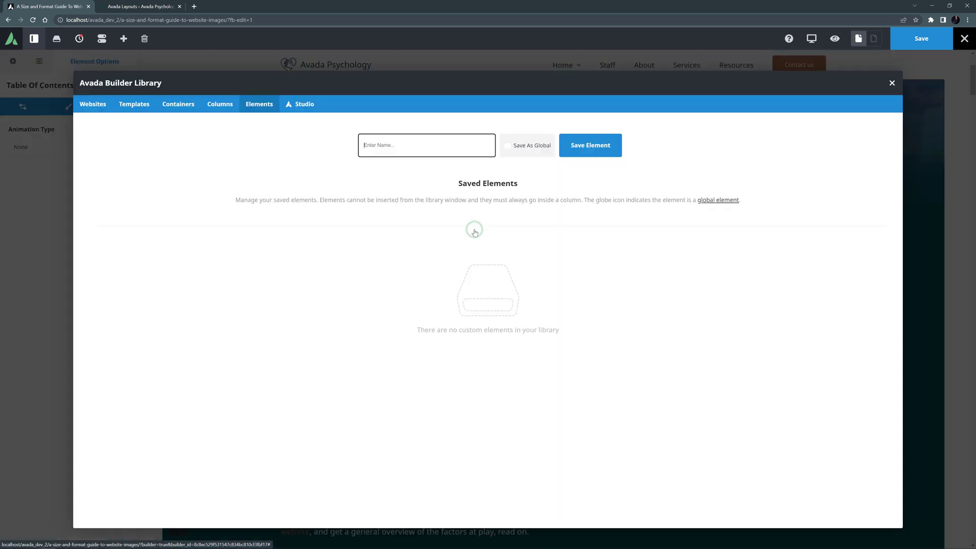
{"action": "type", "text": "Title"}
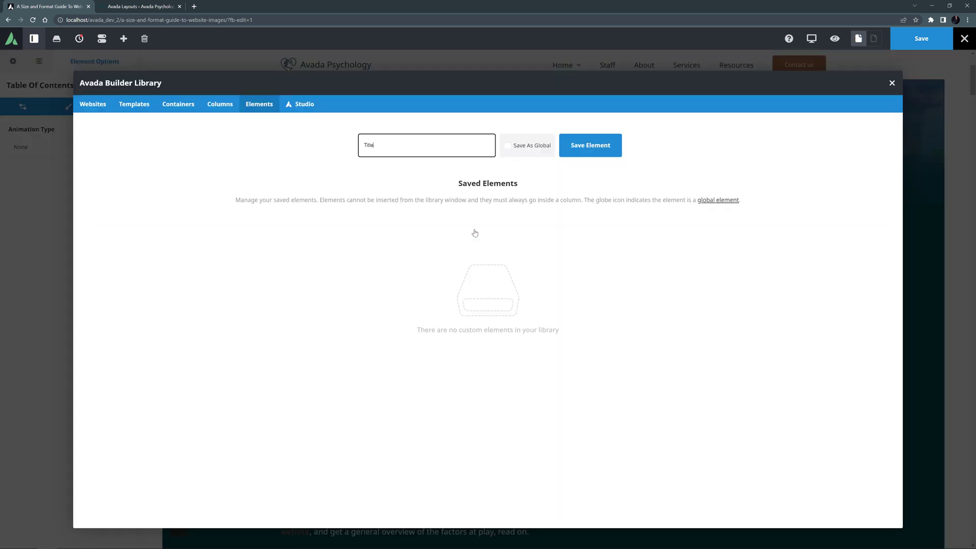
{"action": "left_click", "coordinate": [586, 151]}
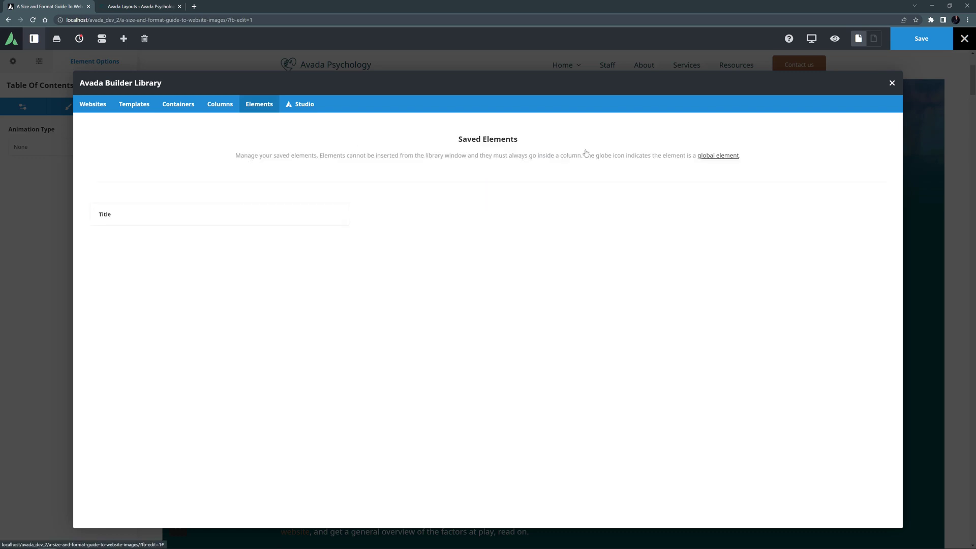
{"action": "left_click", "coordinate": [892, 83]}
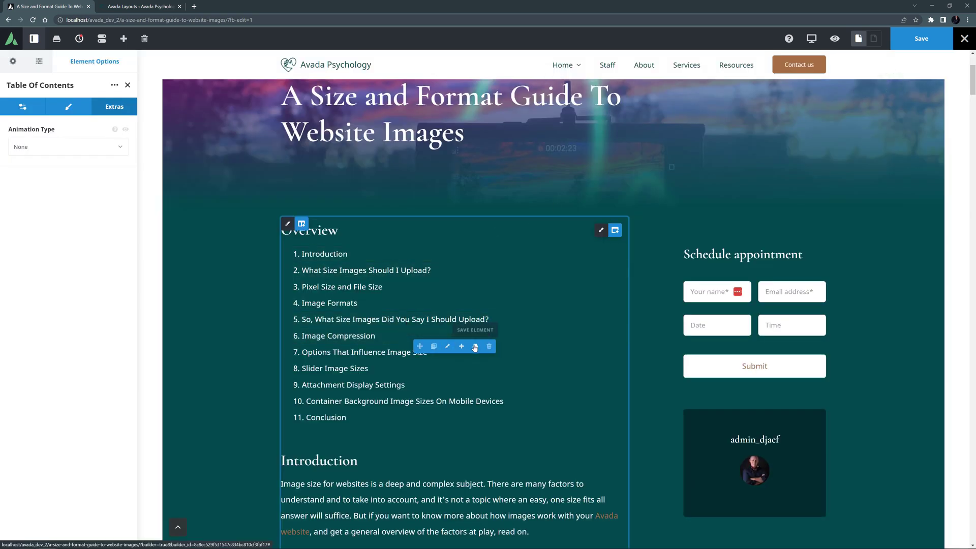
Save the table of contents to the element library as 'TOC'
{"action": "left_click", "coordinate": [469, 346]}
{"action": "type", "text": "TOC"}
{"action": "left_click", "coordinate": [582, 147]}
{"action": "left_click", "coordinate": [893, 82]}
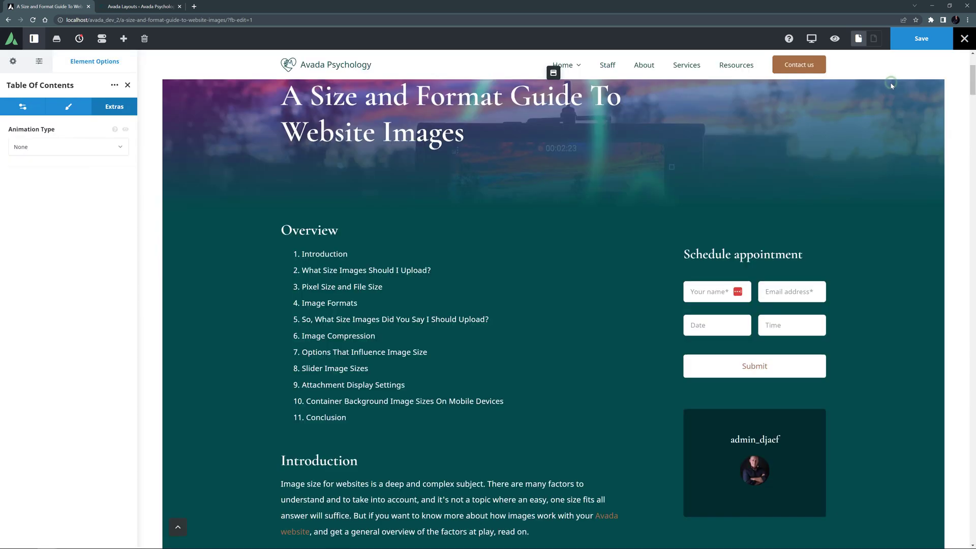
Save the page and open the live article in a new tab
{"action": "left_click", "coordinate": [909, 41]}
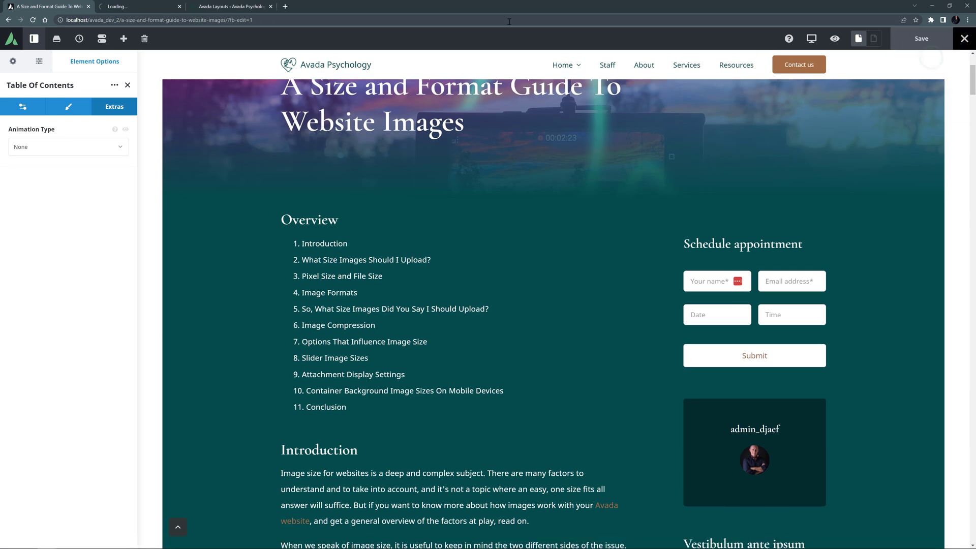
{"action": "left_click", "coordinate": [146, 6]}
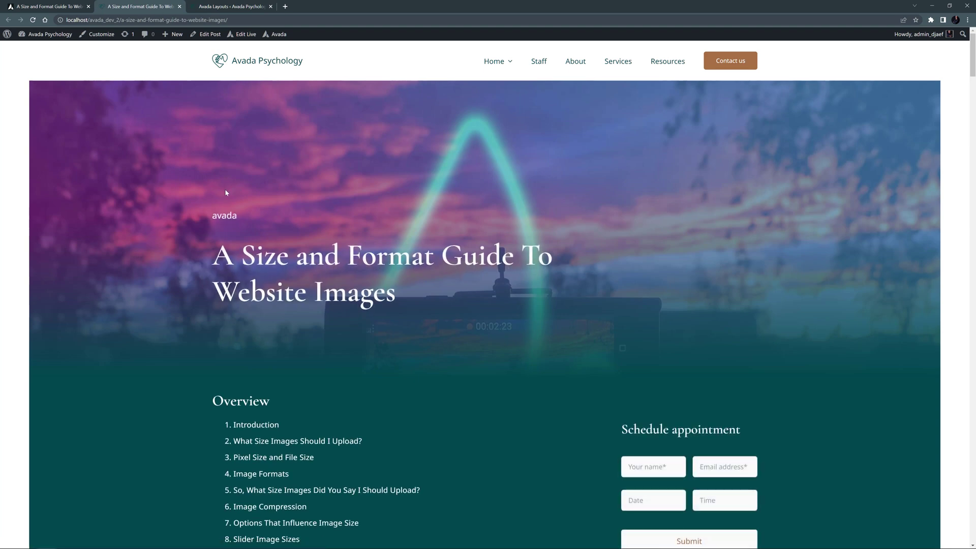
{"action": "scroll", "coordinate": [177, 309], "scroll_direction": "down", "scroll_amount": 3}
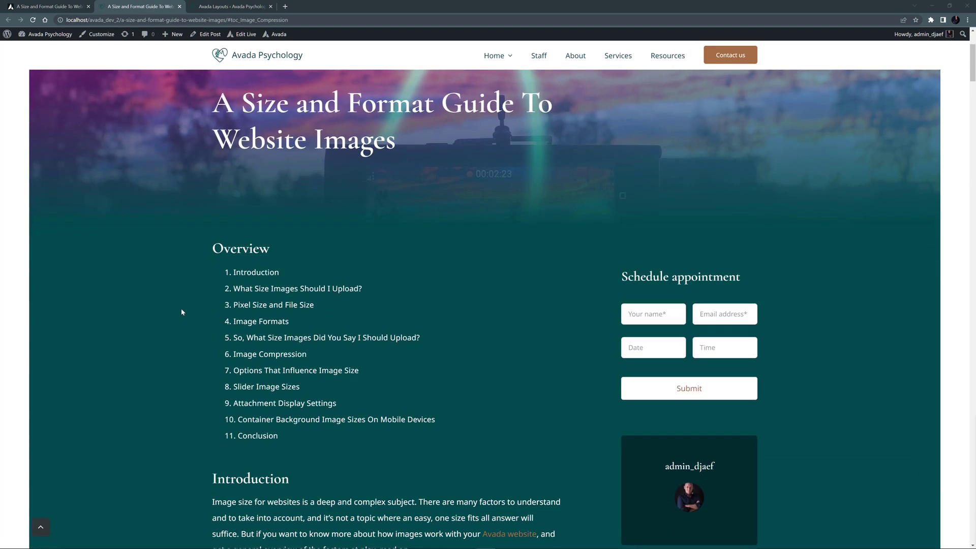
Test the 'What Size Images Should I Upload?' and 'Image Compression' links, returning to top after each
{"action": "left_click", "coordinate": [252, 288]}
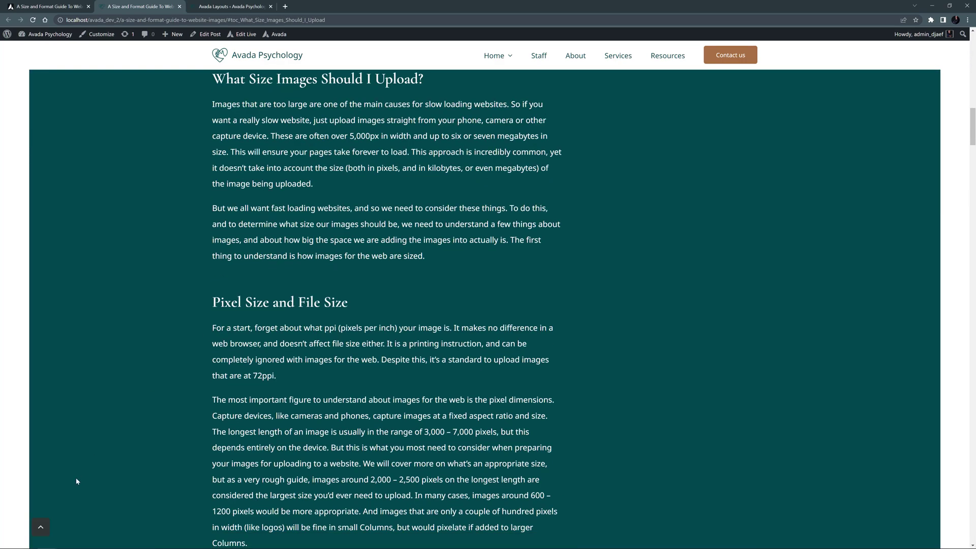
{"action": "left_click", "coordinate": [41, 528]}
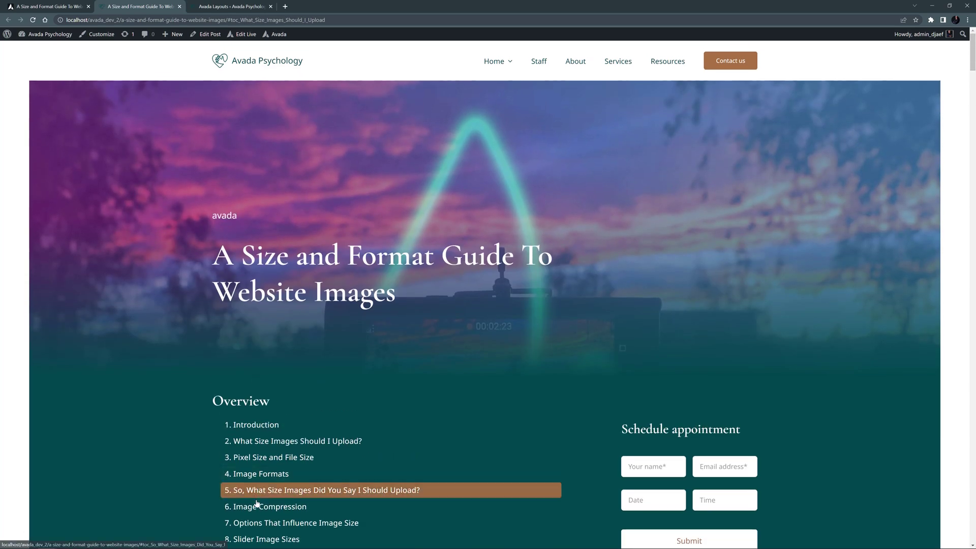
{"action": "left_click", "coordinate": [256, 505]}
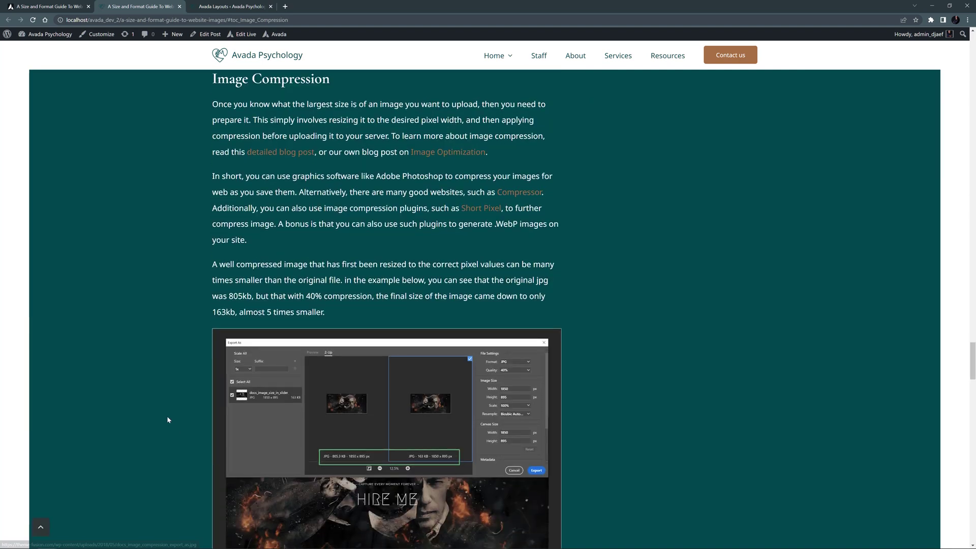
{"action": "left_click", "coordinate": [45, 529]}
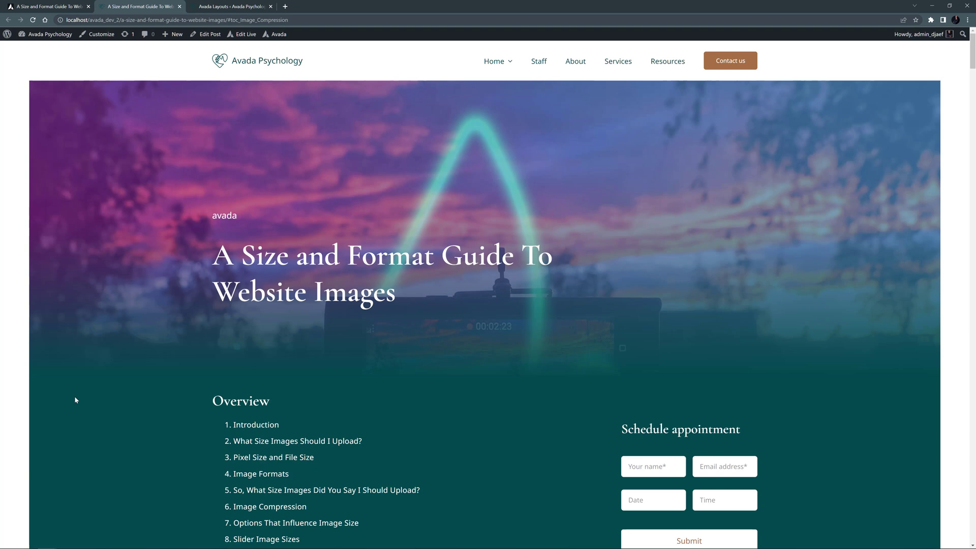
Switch to the Avada Layouts page and scroll down to the Single Post Content section's edit link
{"action": "left_click", "coordinate": [227, 8]}
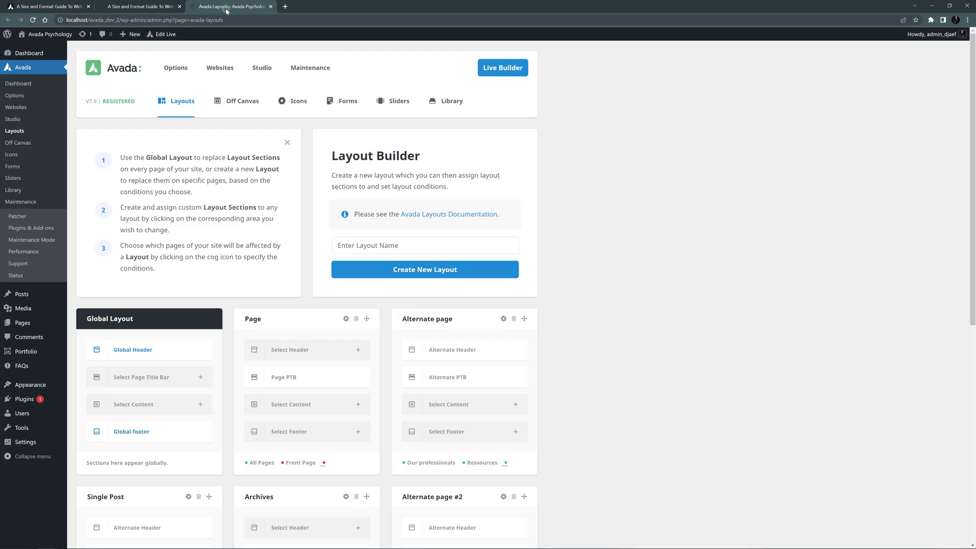
{"action": "scroll", "coordinate": [252, 183], "scroll_direction": "down", "scroll_amount": 3}
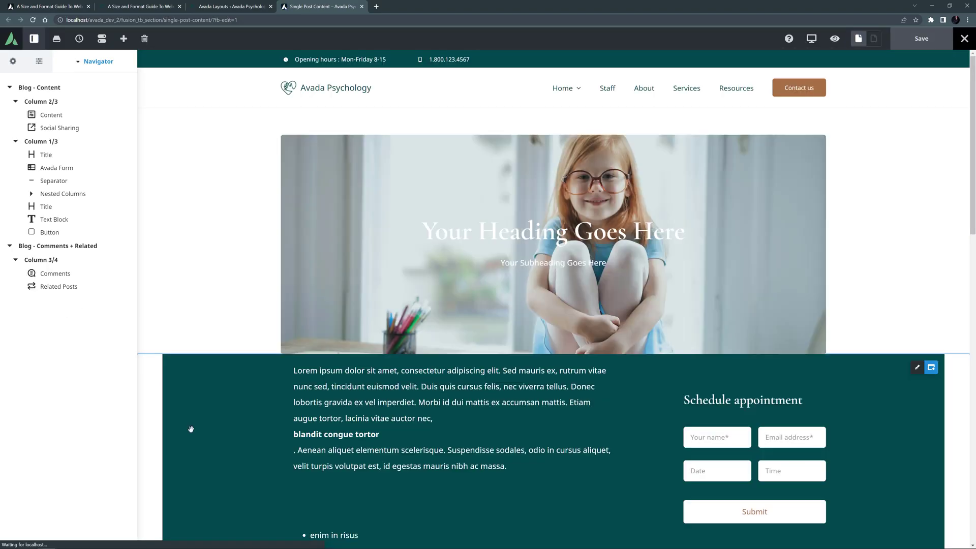
{"action": "scroll", "coordinate": [191, 429], "scroll_direction": "down", "scroll_amount": 4}
{"action": "mouse_move", "coordinate": [446, 318]}
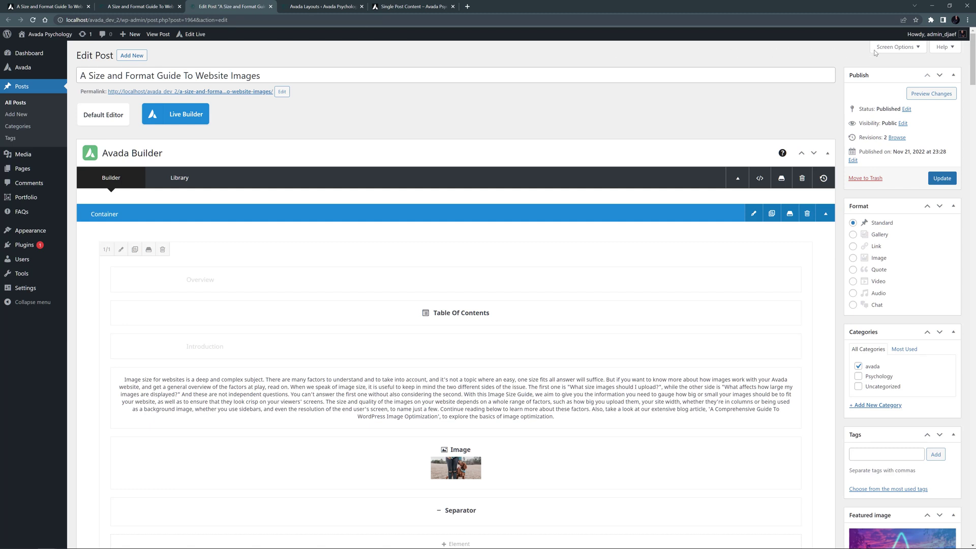
Select and copy the intro Text Block's HTML source, then close it unchanged
{"action": "left_click", "coordinate": [899, 46]}
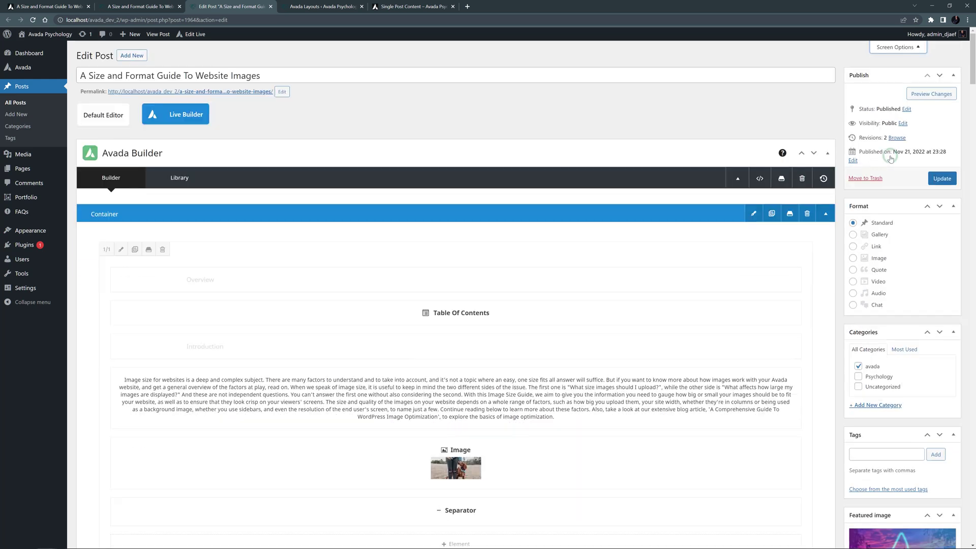
{"action": "left_click", "coordinate": [891, 157]}
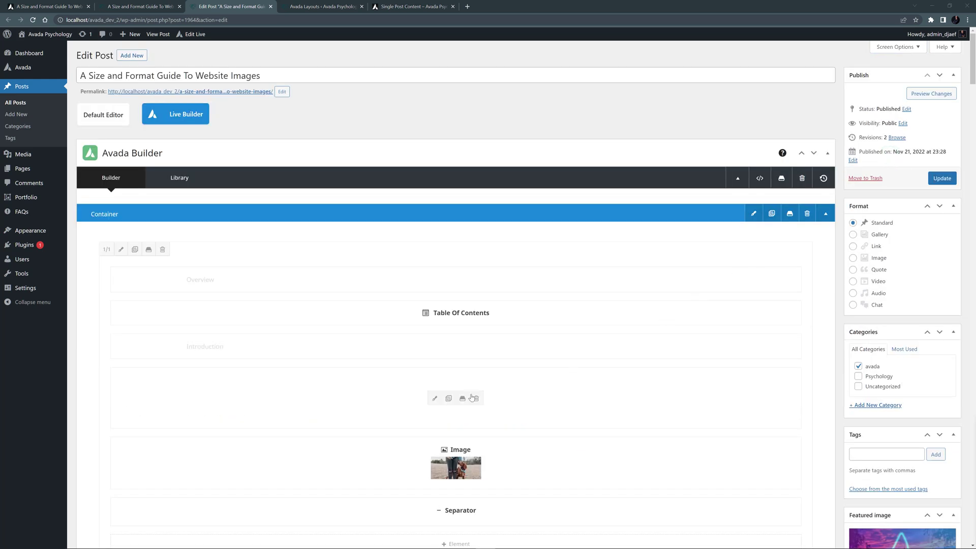
{"action": "left_click", "coordinate": [433, 399]}
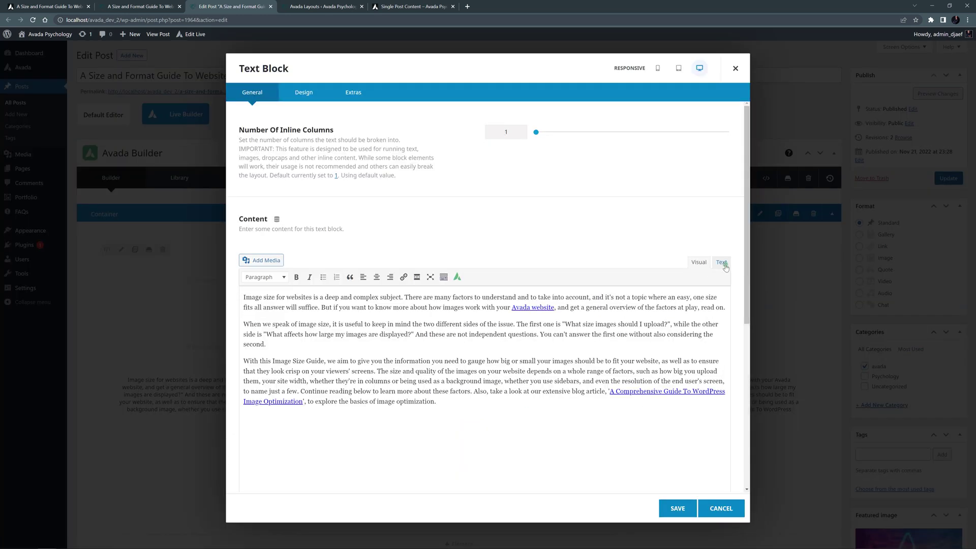
{"action": "left_click", "coordinate": [722, 263]}
{"action": "key", "text": "ctrl+a"}
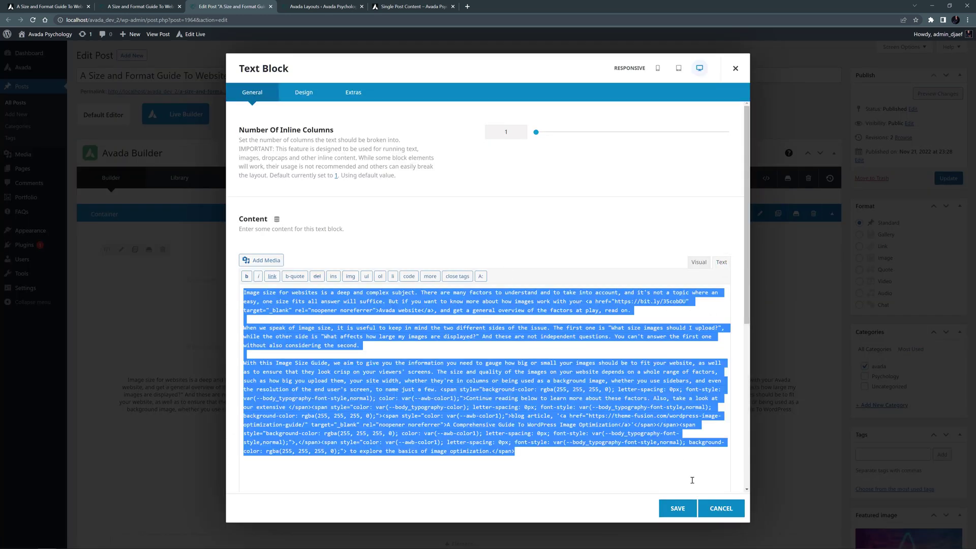
{"action": "left_click", "coordinate": [708, 503]}
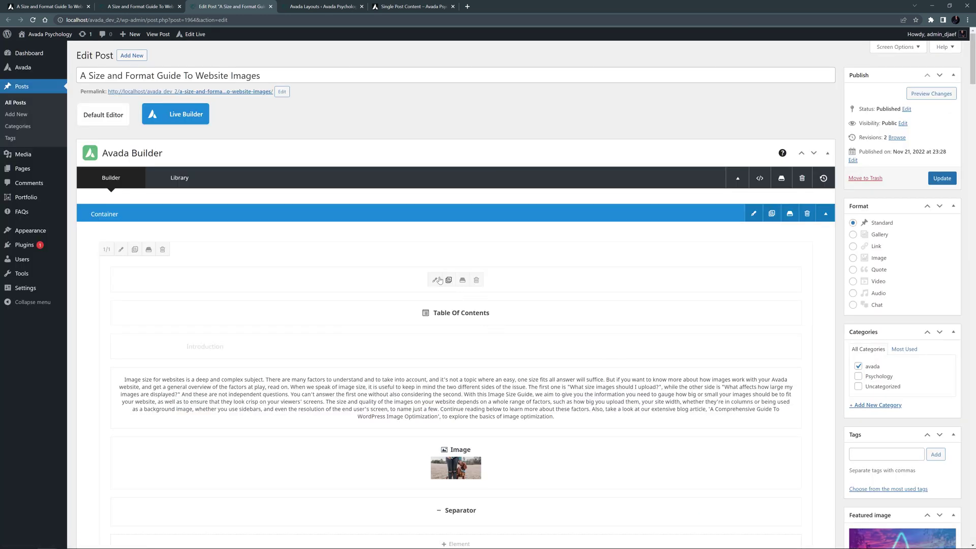
Delete the Overview heading, Table Of Contents, Introduction heading and intro text block
{"action": "left_click", "coordinate": [477, 280]}
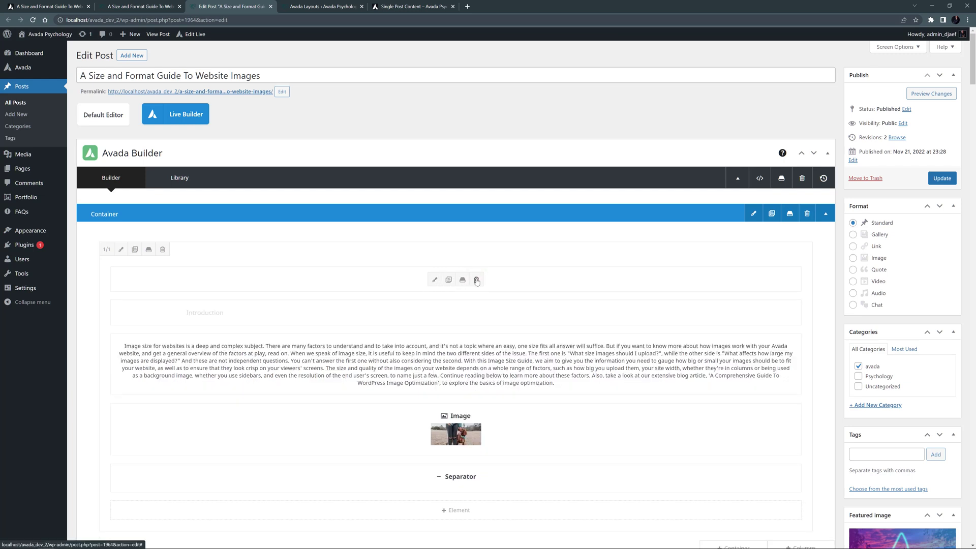
{"action": "left_click", "coordinate": [476, 280]}
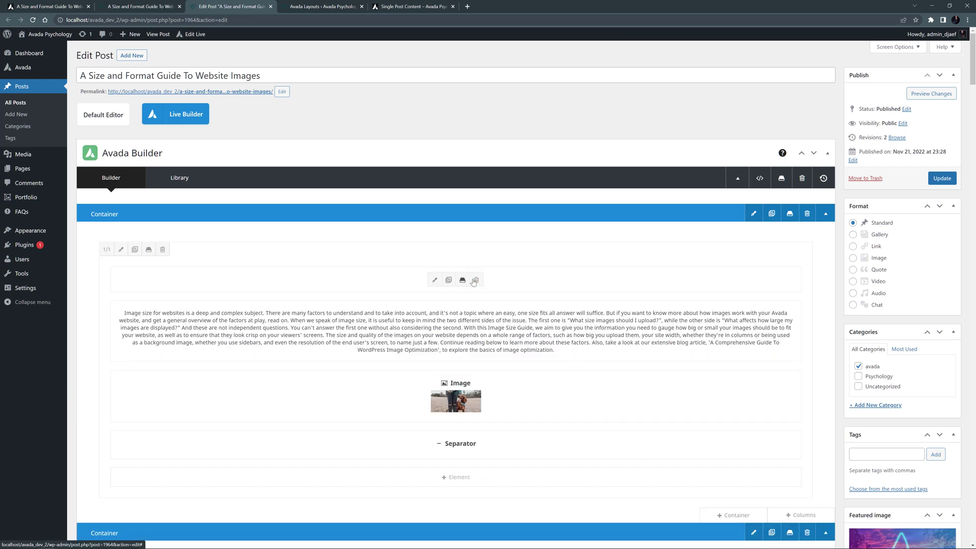
{"action": "left_click", "coordinate": [476, 280]}
{"action": "left_click", "coordinate": [476, 299]}
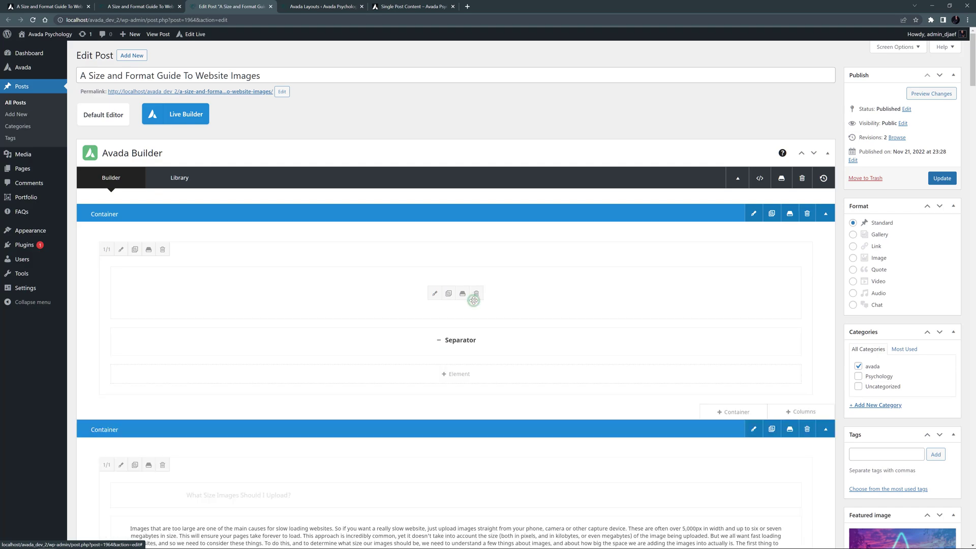
{"action": "scroll", "coordinate": [470, 325], "scroll_direction": "down", "scroll_amount": 10}
{"action": "scroll", "coordinate": [468, 343], "scroll_direction": "down", "scroll_amount": 15}
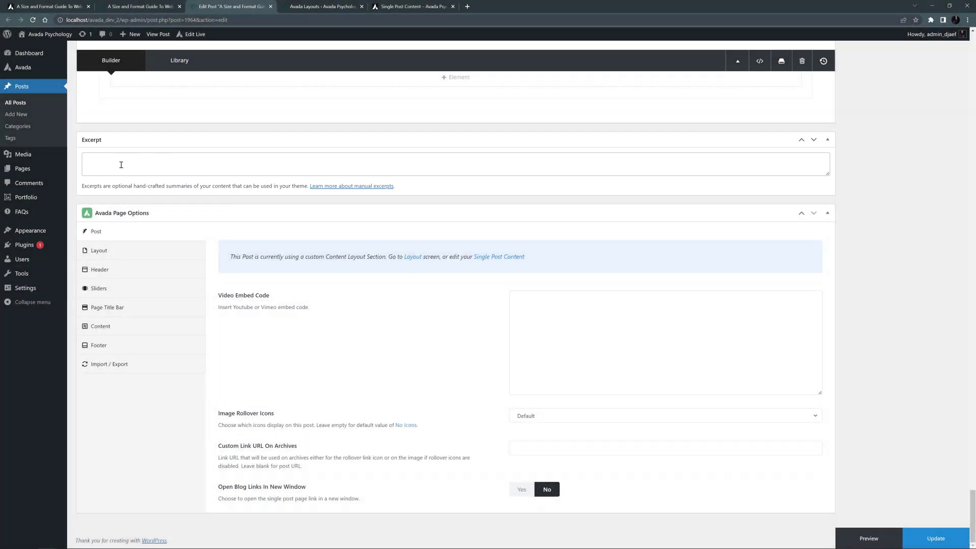
Paste the copied introduction HTML into the Excerpt box and update the post
{"action": "left_click", "coordinate": [121, 165]}
{"action": "key", "text": "ctrl+v"}
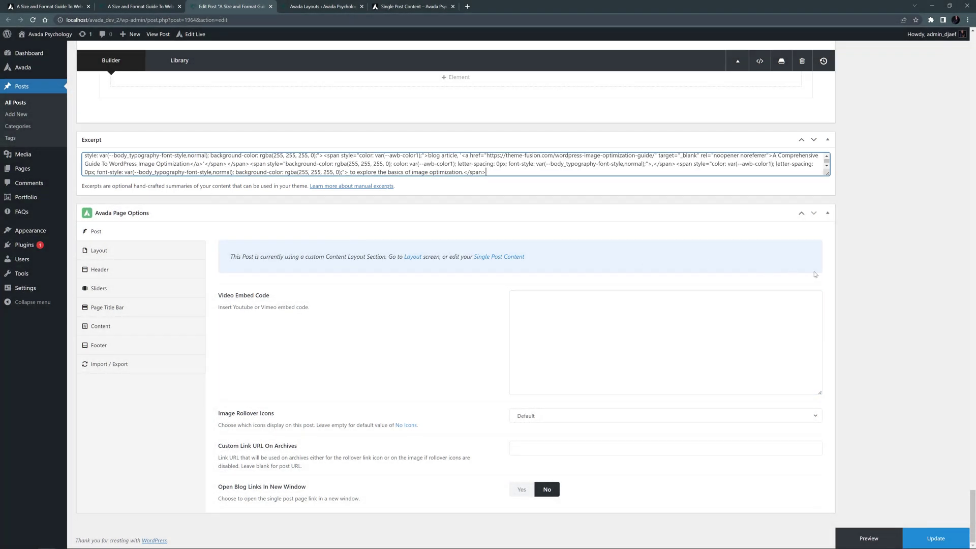
{"action": "left_click", "coordinate": [915, 537]}
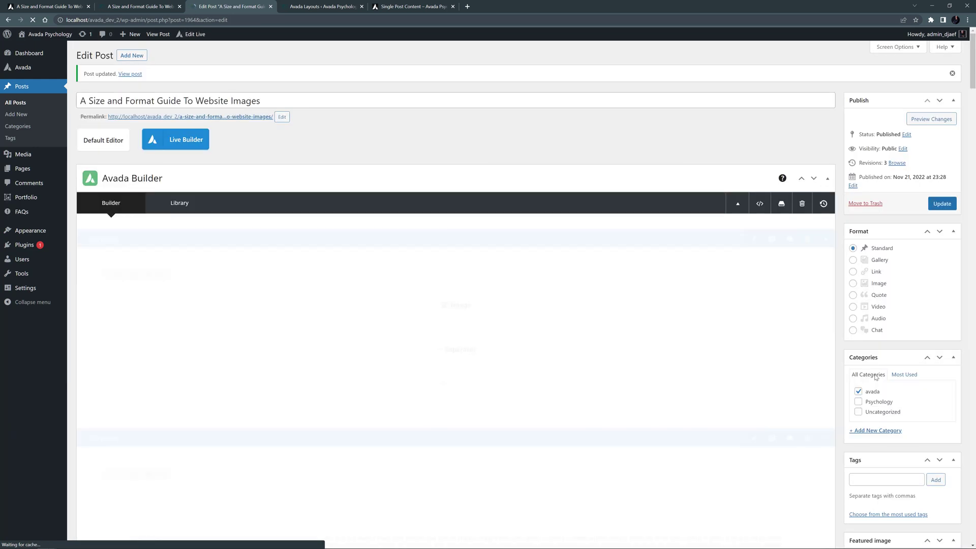
Add a Text Block to the content column with dynamic 'Excerpt / Archive Description' content
{"action": "left_click", "coordinate": [383, 7]}
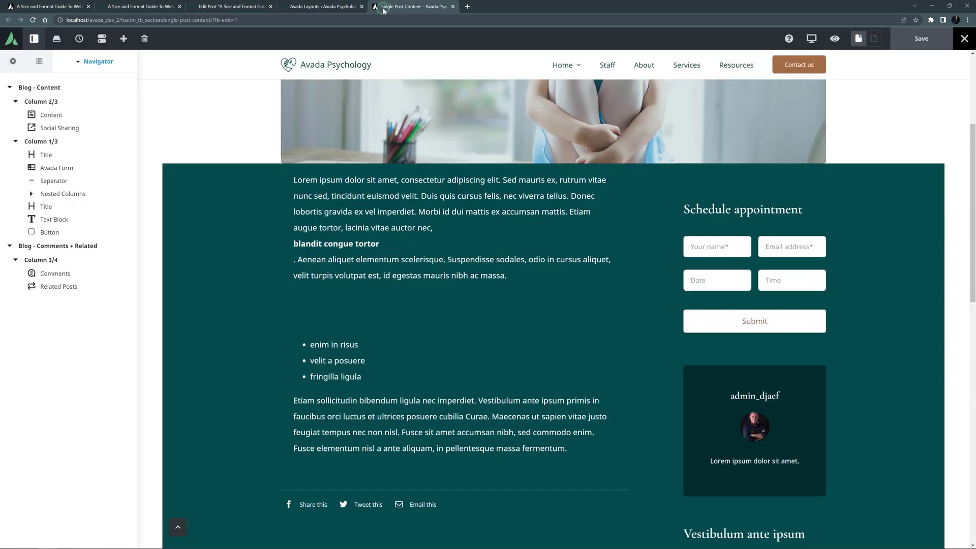
{"action": "left_click", "coordinate": [461, 318]}
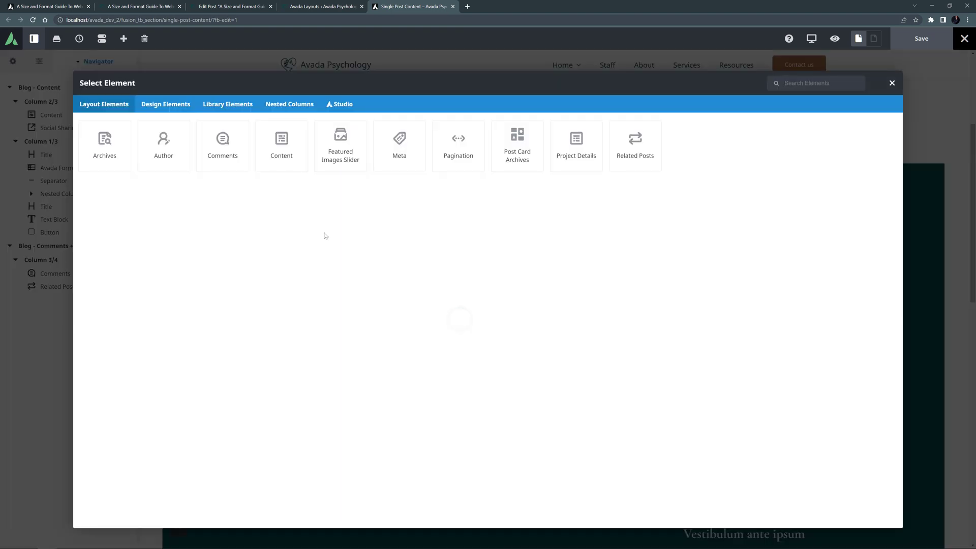
{"action": "left_click", "coordinate": [153, 104]}
{"action": "left_click", "coordinate": [457, 371]}
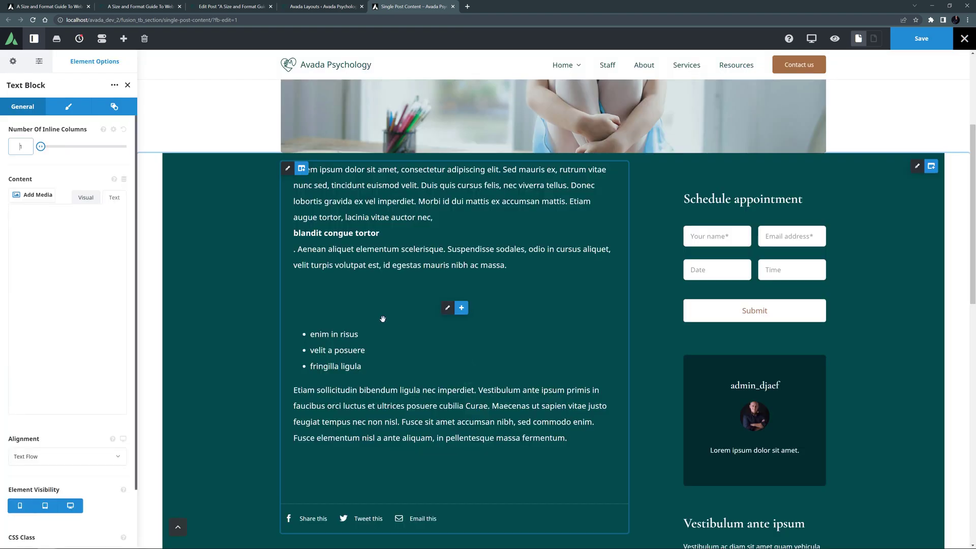
{"action": "left_click", "coordinate": [124, 181]}
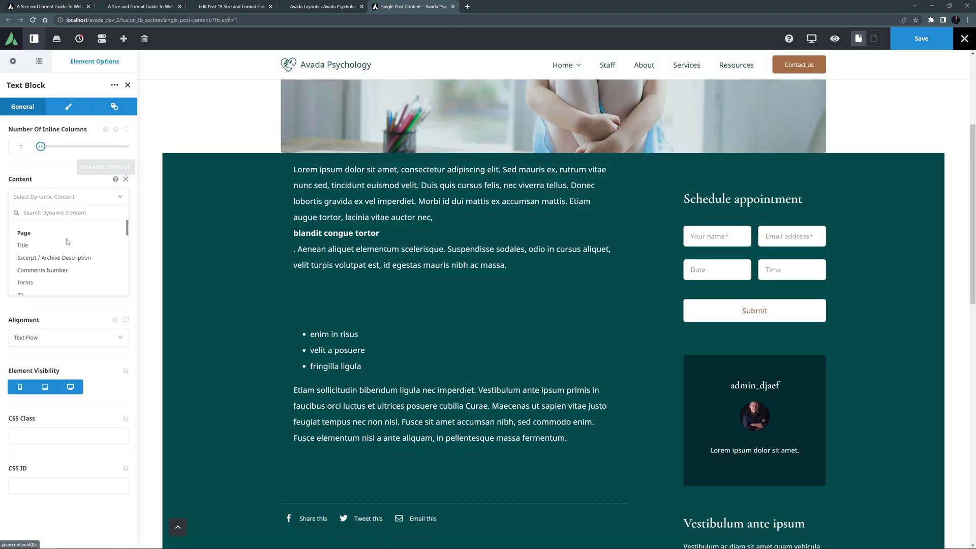
{"action": "left_click", "coordinate": [60, 259]}
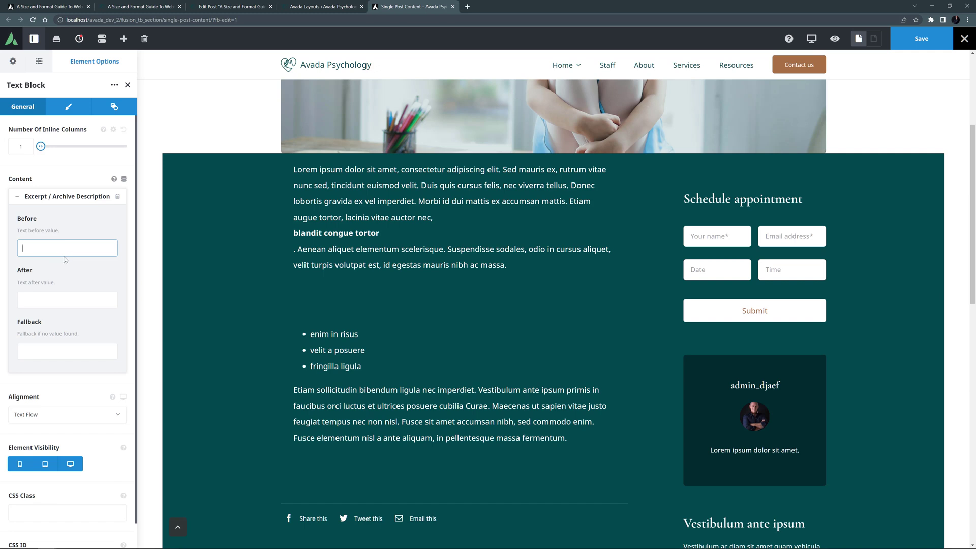
Set the excerpt's font colour to global Color 1 (white) and drag it above the Content element
{"action": "left_click", "coordinate": [67, 109]}
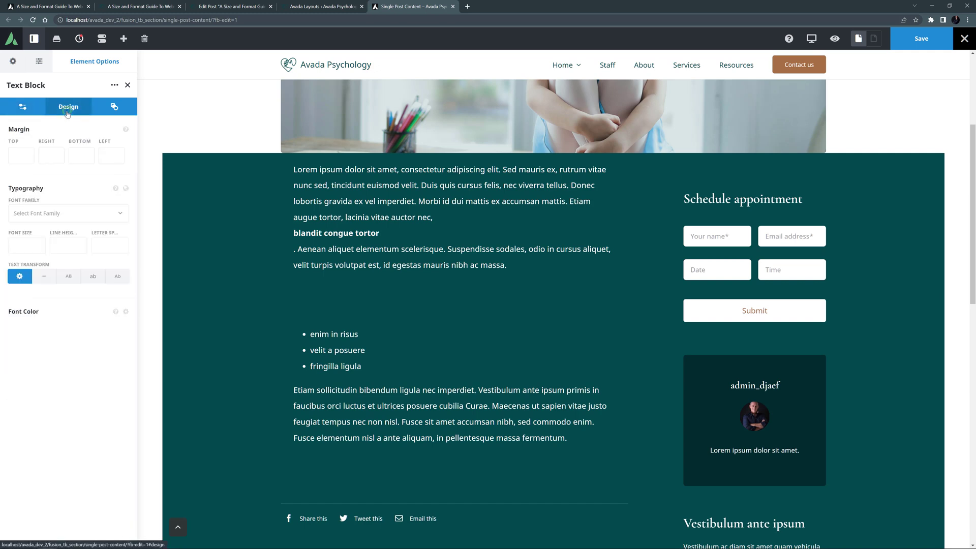
{"action": "left_click", "coordinate": [110, 332]}
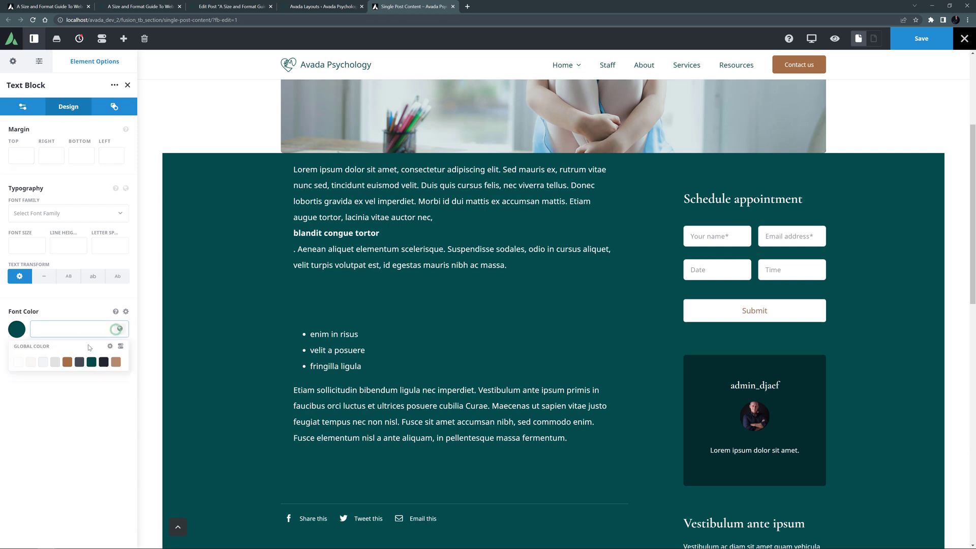
{"action": "left_click", "coordinate": [18, 362]}
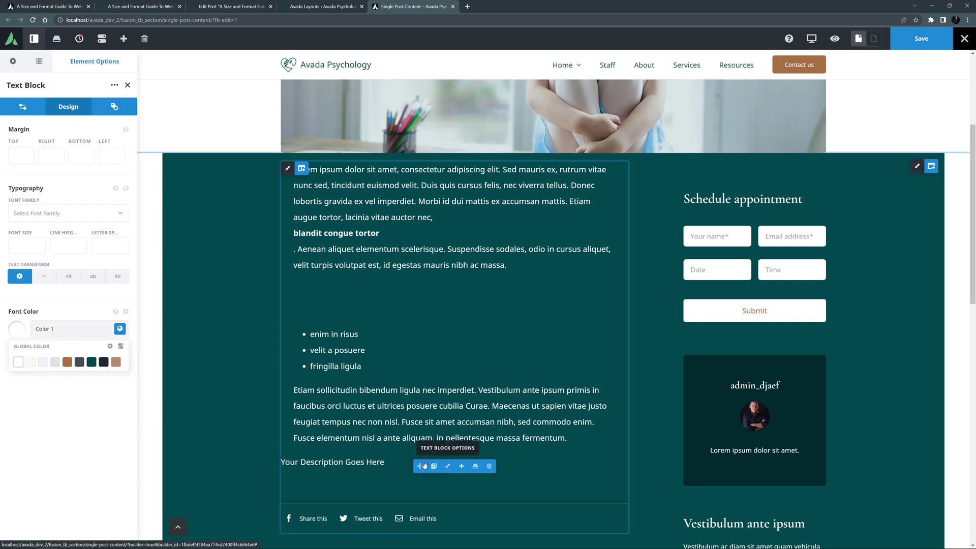
{"action": "left_click_drag", "start_coordinate": [423, 465], "coordinate": [437, 172]}
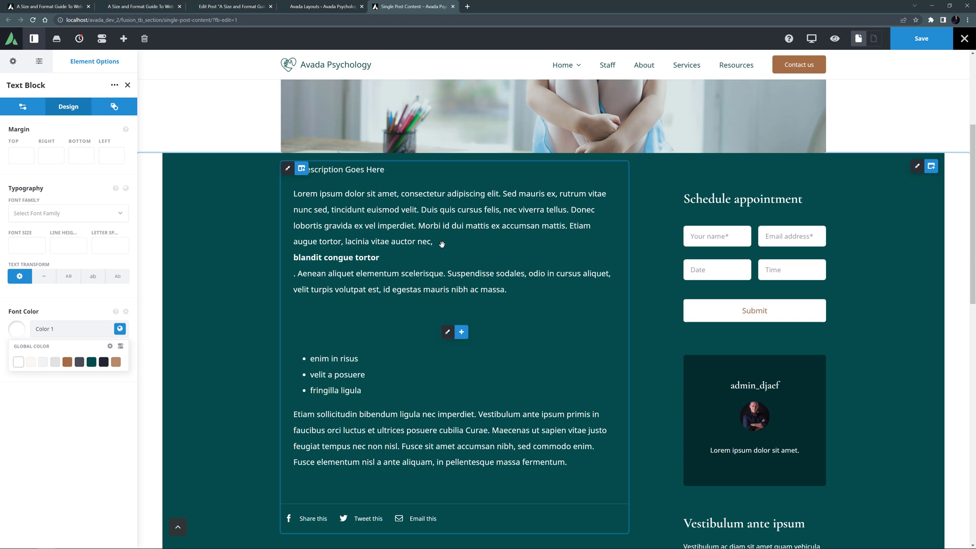
Insert the saved library Overview Title element below the excerpt
{"action": "mouse_move", "coordinate": [448, 173]}
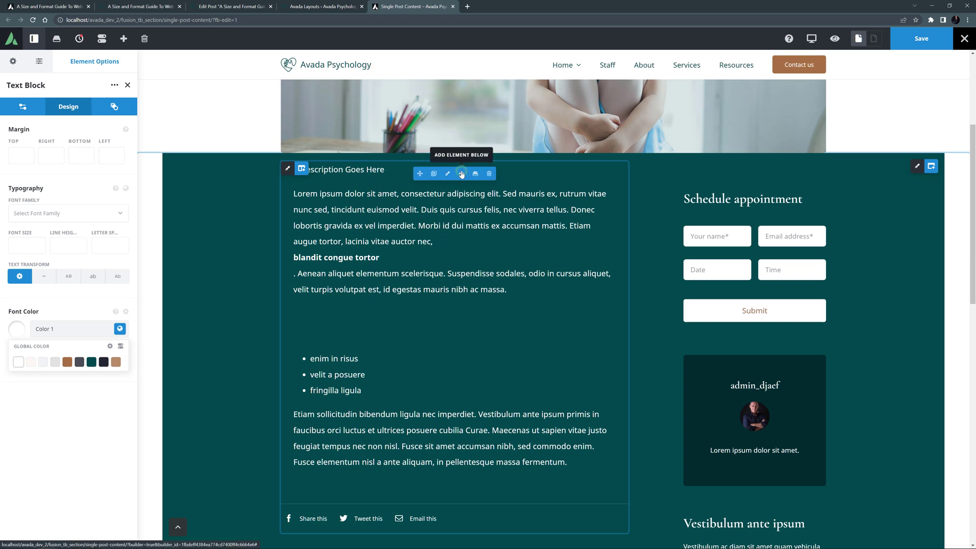
{"action": "left_click", "coordinate": [462, 175]}
{"action": "left_click", "coordinate": [228, 103]}
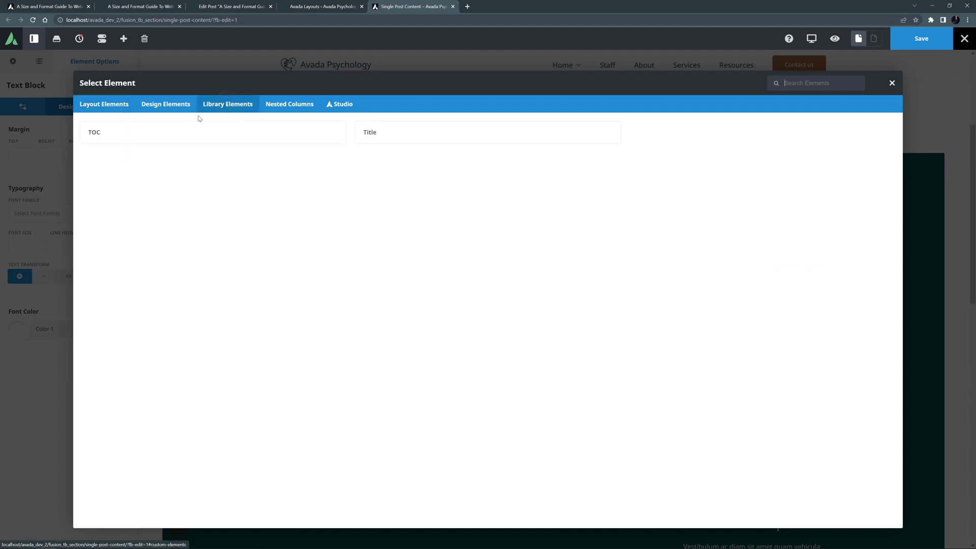
{"action": "left_click", "coordinate": [388, 138]}
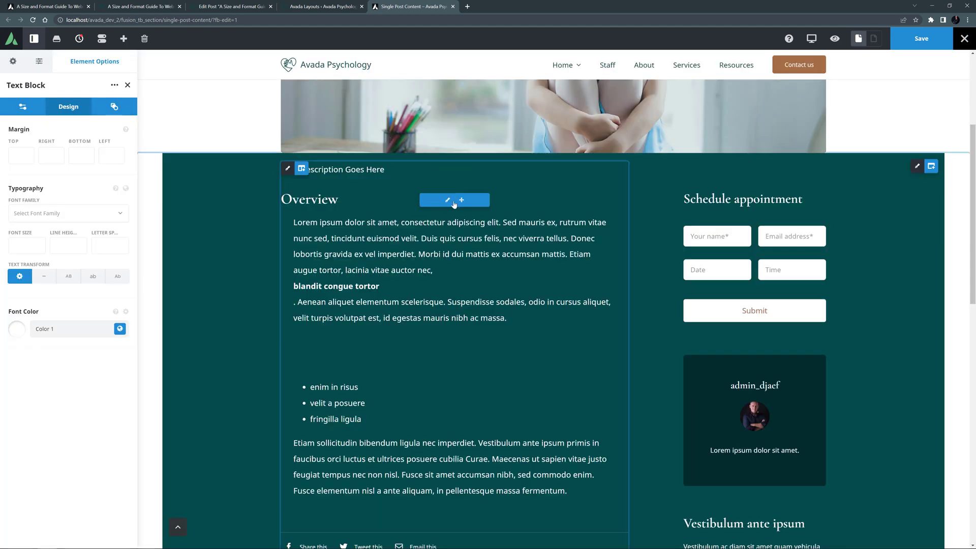
Insert the saved library TOC element below the Overview title and save the layout
{"action": "left_click", "coordinate": [461, 202]}
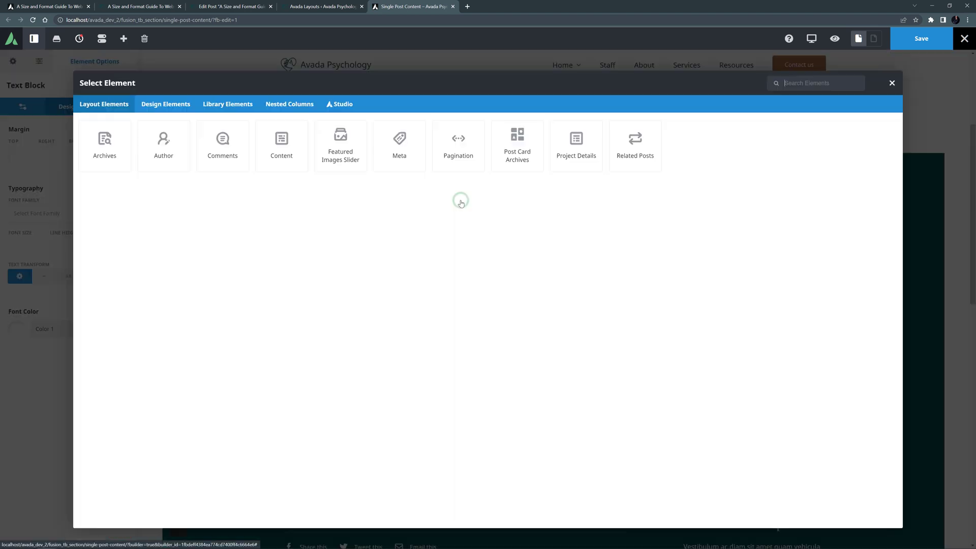
{"action": "left_click", "coordinate": [228, 104]}
{"action": "left_click", "coordinate": [151, 131]}
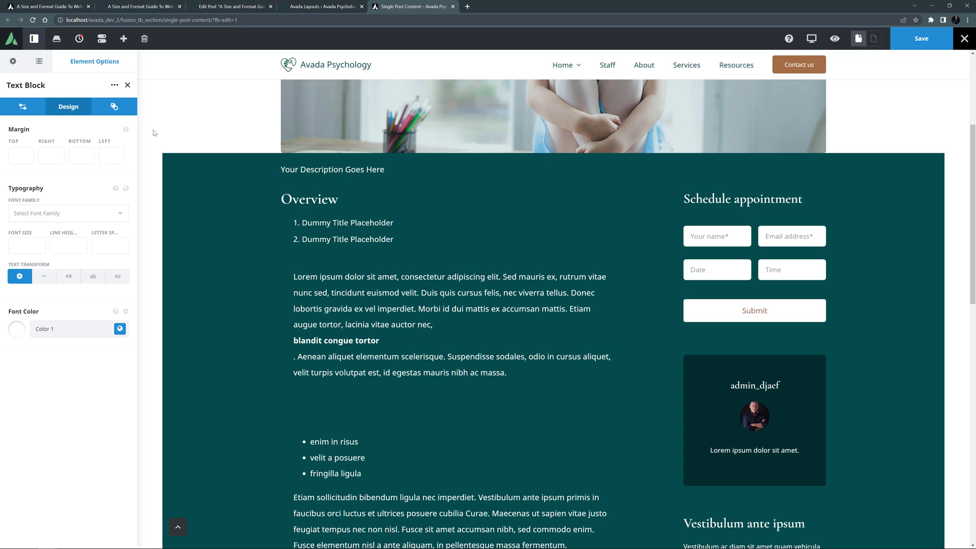
{"action": "left_click", "coordinate": [913, 35]}
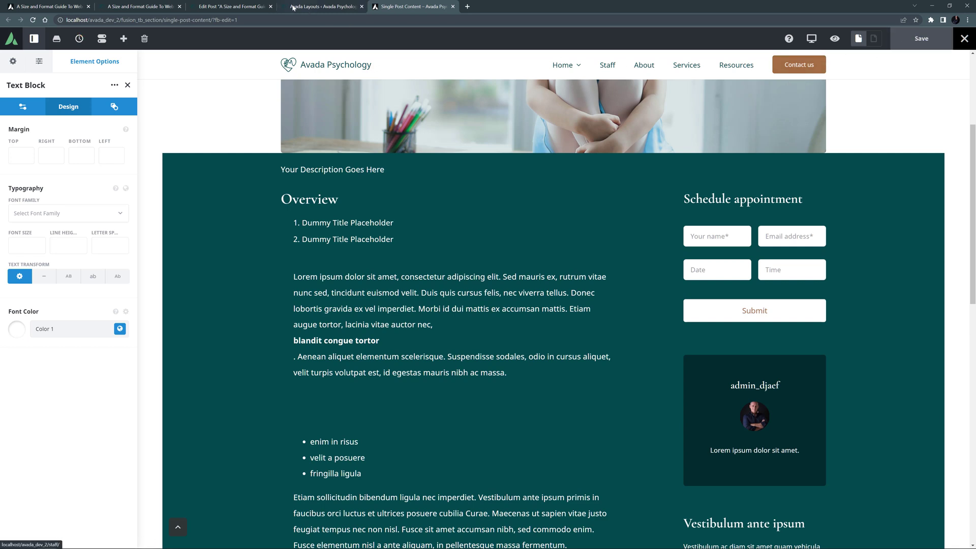
View the published post from the Edit Post page and scroll down to the Overview list
{"action": "left_click", "coordinate": [212, 8]}
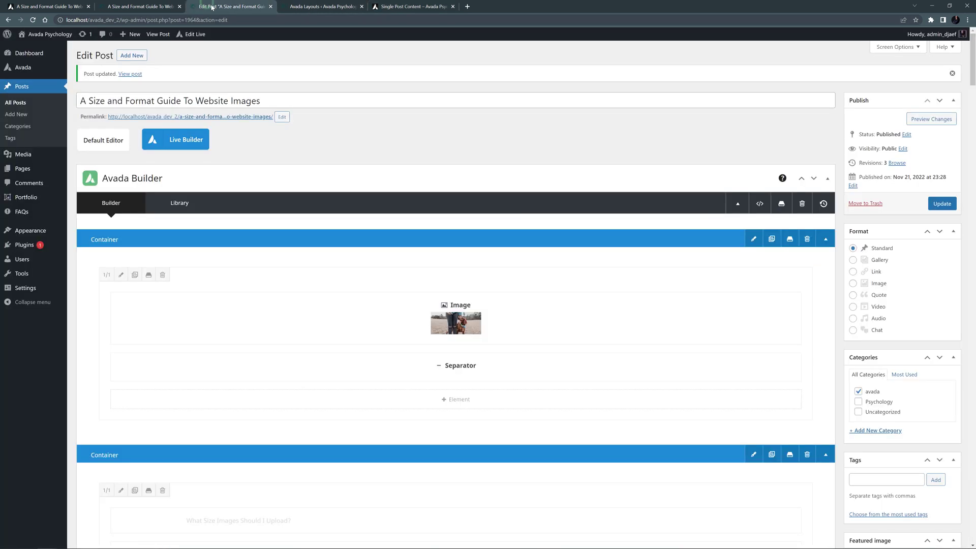
{"action": "left_click", "coordinate": [131, 74]}
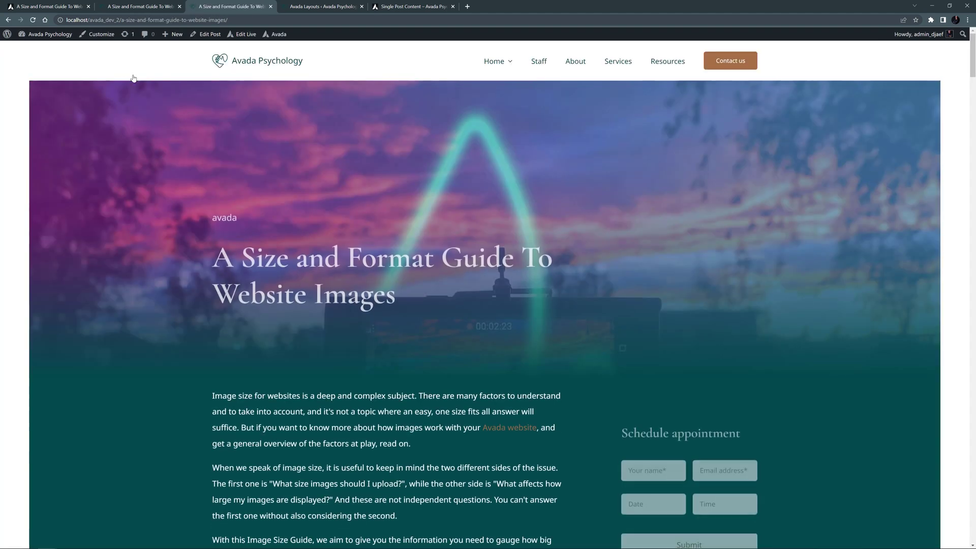
{"action": "scroll", "coordinate": [159, 255], "scroll_direction": "down", "scroll_amount": 5}
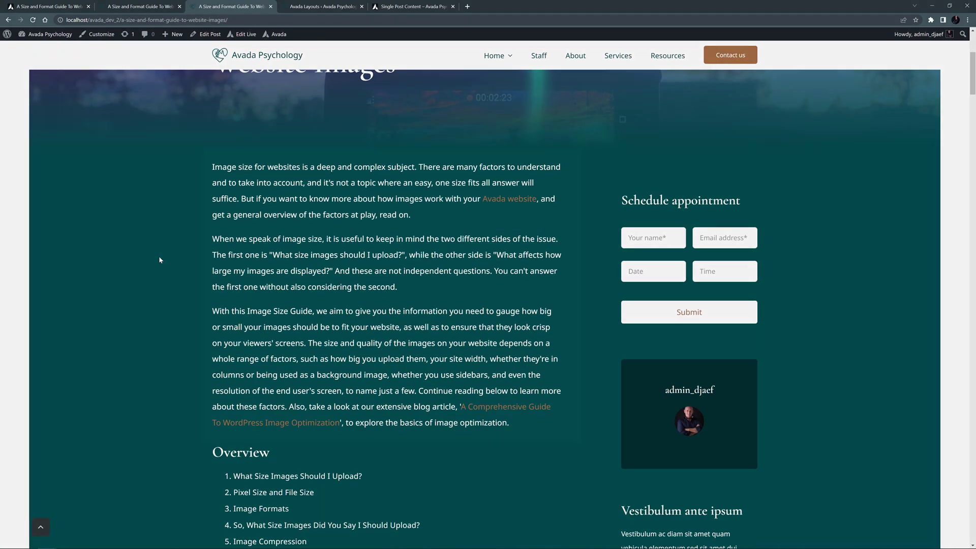
{"action": "scroll", "coordinate": [160, 260], "scroll_direction": "down", "scroll_amount": 6}
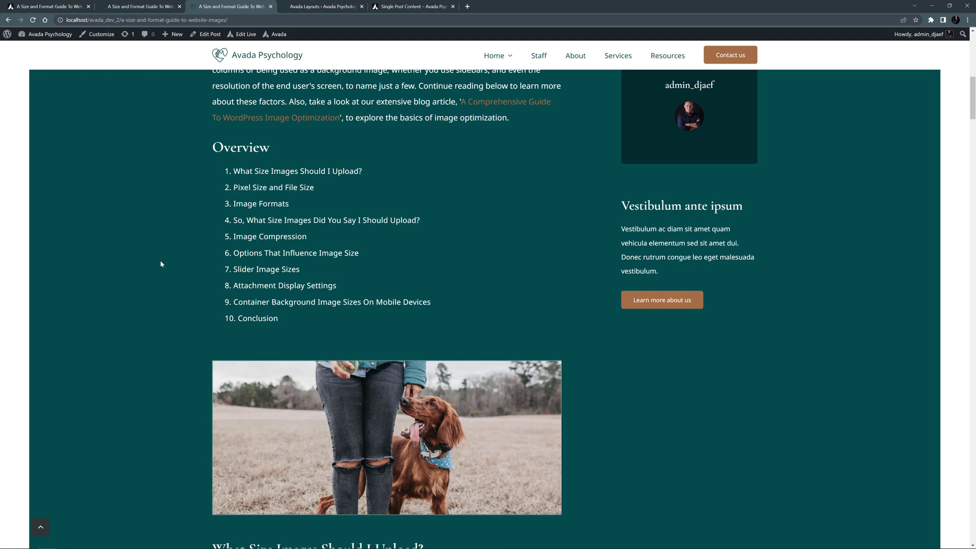
Drag the Overview Title, then the Table Of Contents beneath it, into the 1/3 column above Schedule appointment
{"action": "scroll", "coordinate": [161, 264], "scroll_direction": "up", "scroll_amount": 10}
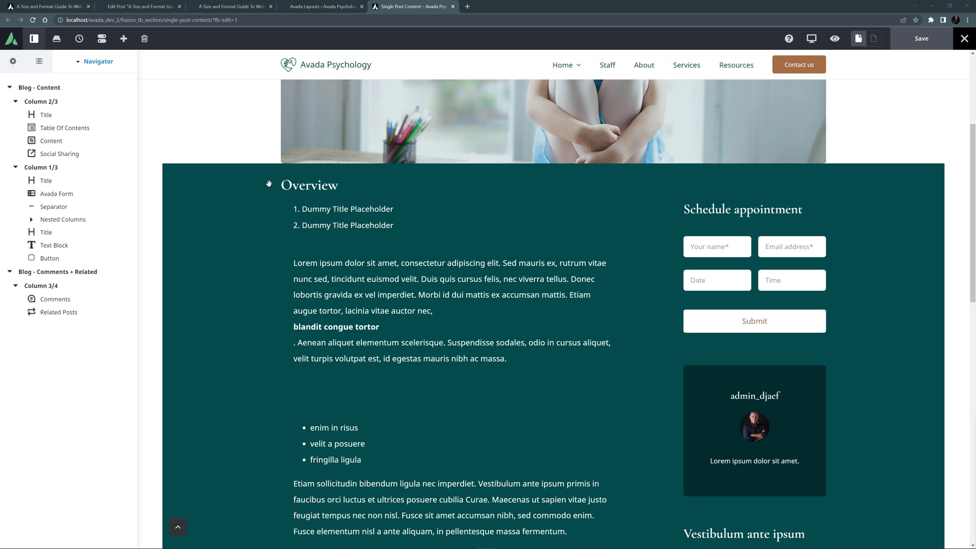
{"action": "mouse_move", "coordinate": [424, 182]}
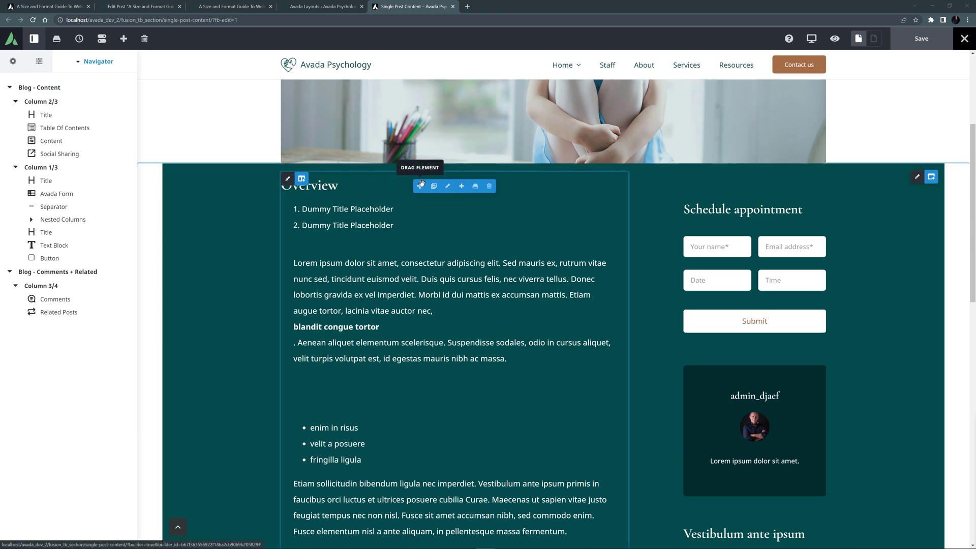
{"action": "left_click_drag", "start_coordinate": [424, 182], "coordinate": [731, 199]}
{"action": "mouse_move", "coordinate": [448, 189]}
{"action": "left_click_drag", "start_coordinate": [451, 191], "coordinate": [730, 209]}
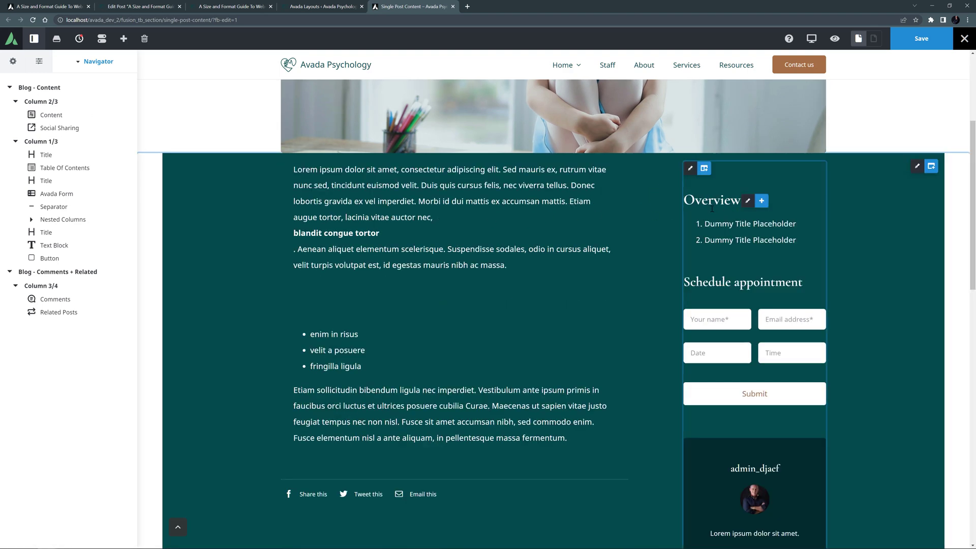
Turn on Position Sticky for the right column with a 100px Sticky Column Offset, then save
{"action": "left_click", "coordinate": [689, 169]}
{"action": "left_click", "coordinate": [120, 106]}
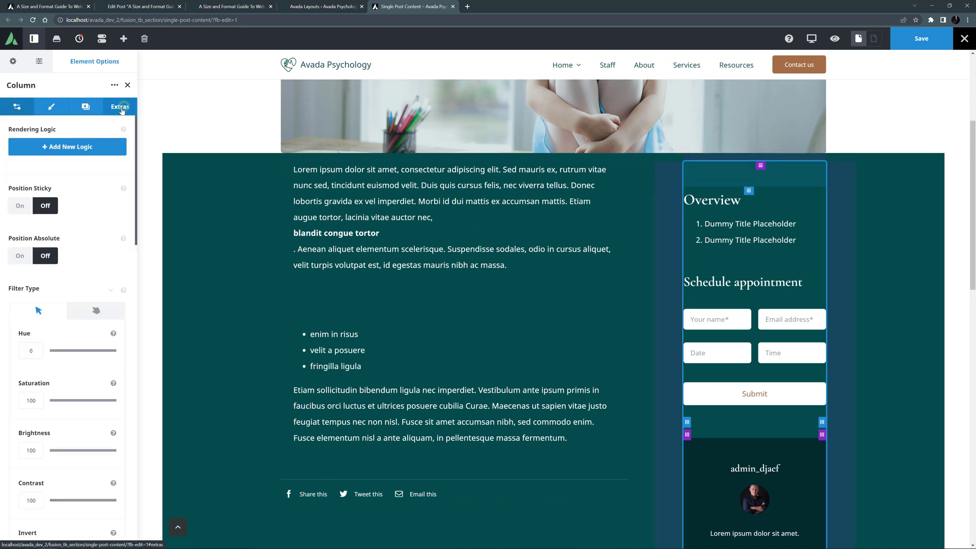
{"action": "left_click", "coordinate": [20, 205]}
{"action": "left_click", "coordinate": [23, 304]}
{"action": "type", "text": "100p"}
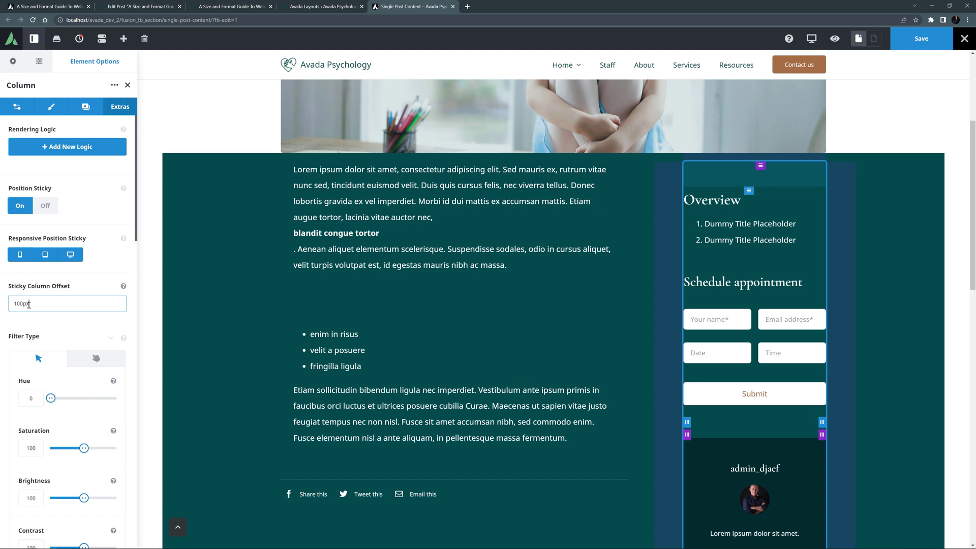
{"action": "type", "text": "x"}
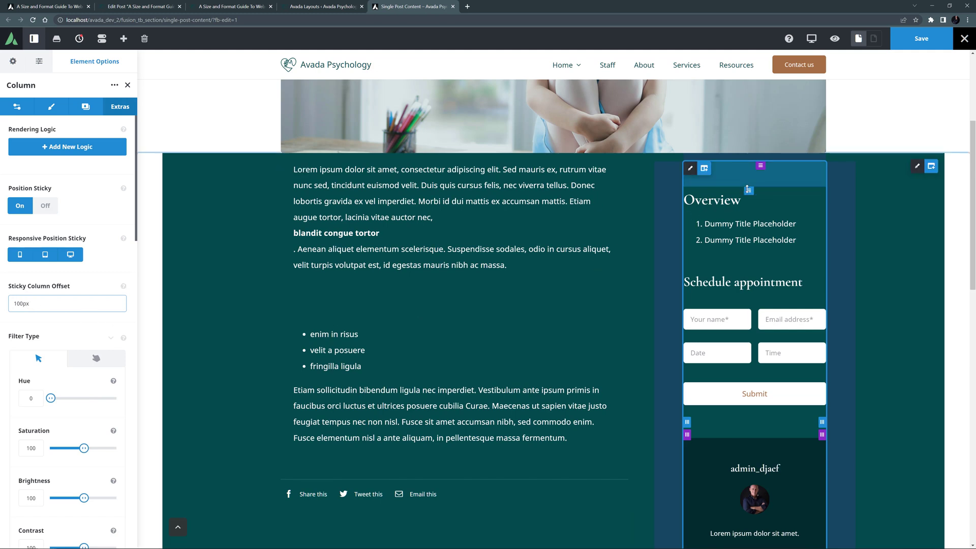
{"action": "left_click", "coordinate": [906, 45]}
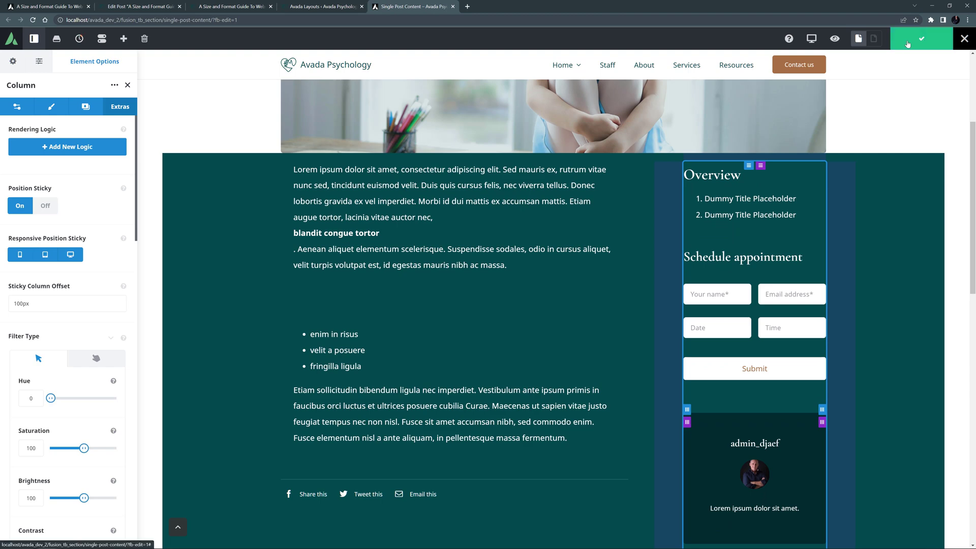
Reload the published post with F5 and scroll down to the sidebar Overview list
{"action": "left_click", "coordinate": [214, 4]}
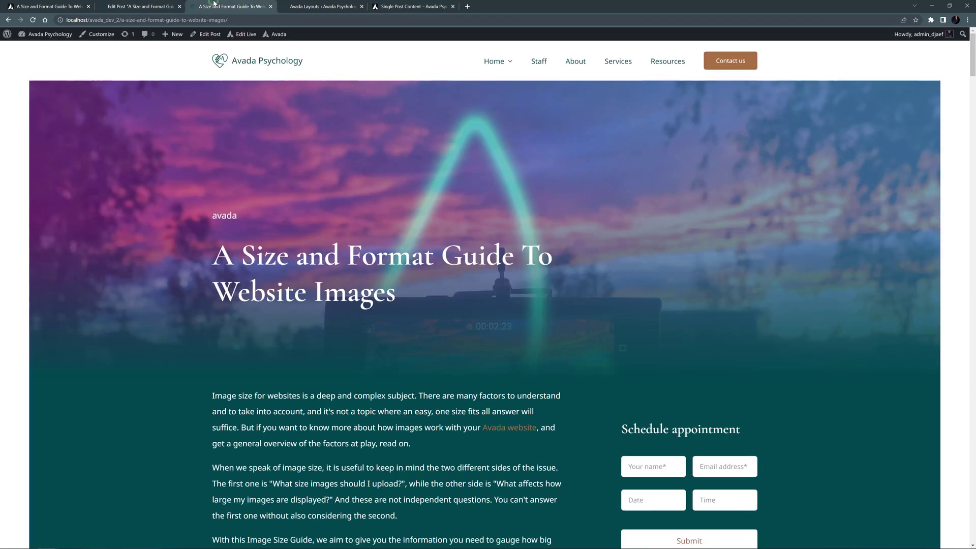
{"action": "key", "text": "F5"}
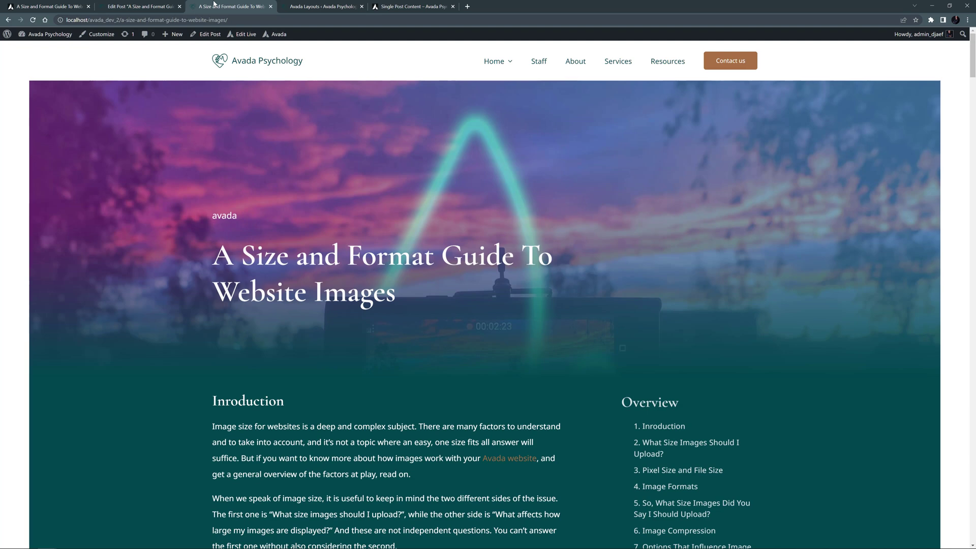
{"action": "scroll", "coordinate": [184, 238], "scroll_direction": "down", "scroll_amount": 3}
{"action": "scroll", "coordinate": [184, 238], "scroll_direction": "down", "scroll_amount": 3}
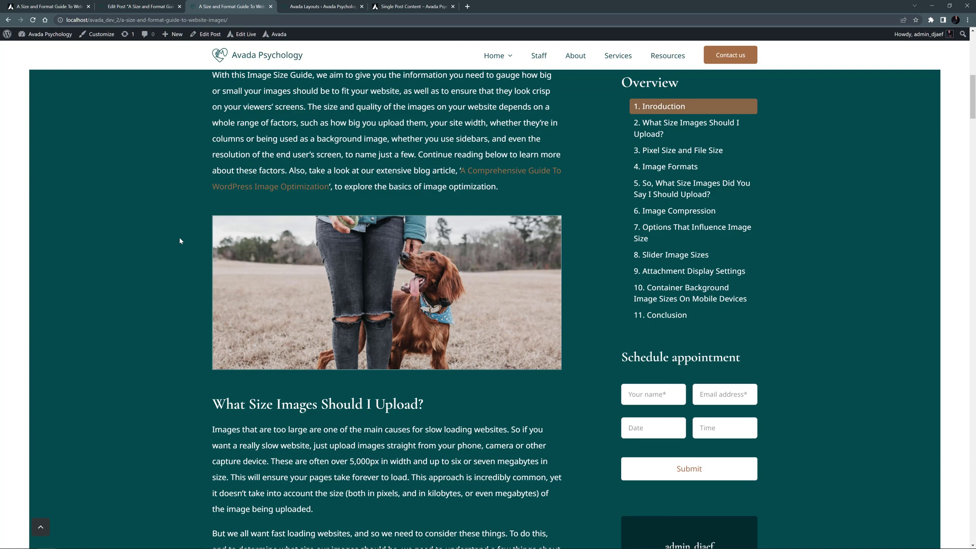
Click the Image Compression, Image Formats and Introduction entries to check jumping and highlighting
{"action": "left_click", "coordinate": [654, 216]}
{"action": "left_click", "coordinate": [651, 168]}
{"action": "left_click", "coordinate": [652, 108]}
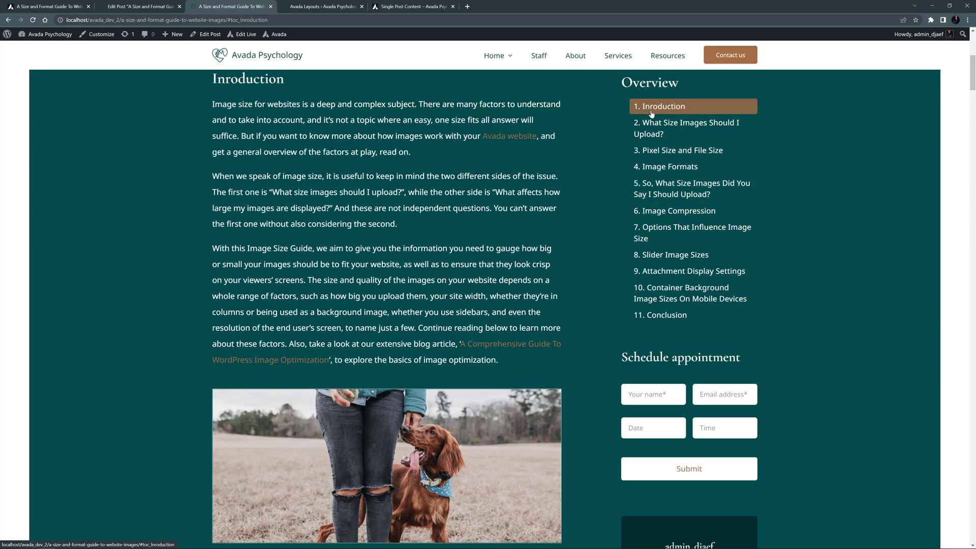
{"action": "scroll", "coordinate": [767, 239], "scroll_direction": "up", "scroll_amount": 6}
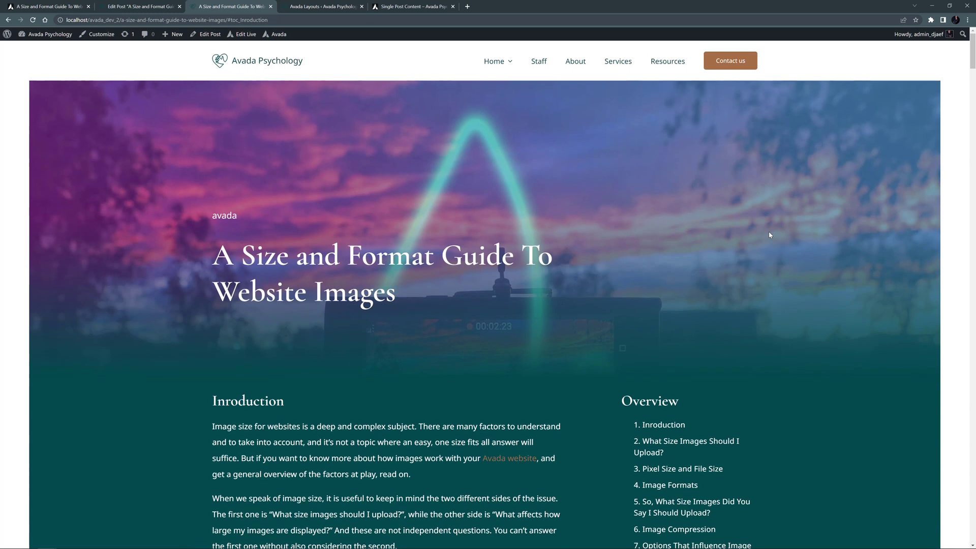